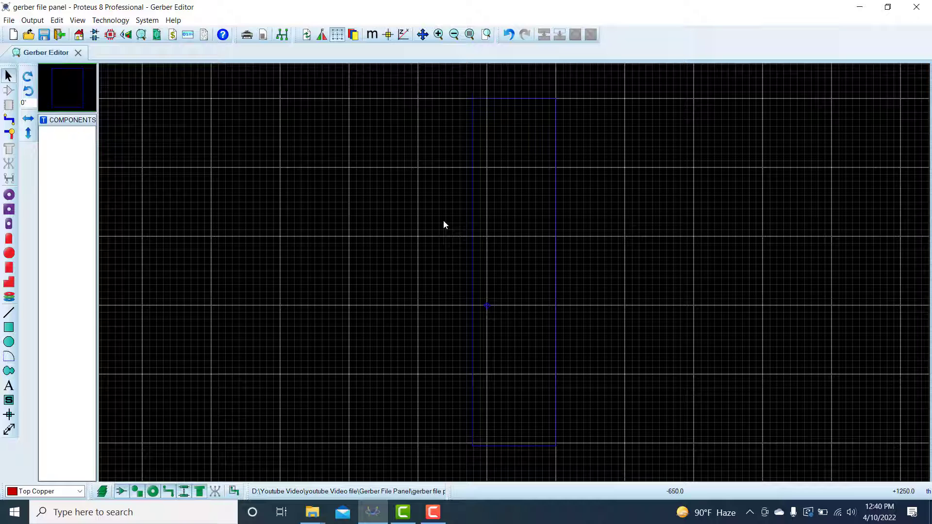
- Close the open panel project and start a fresh, empty Gerber Editor session
click(78, 52)
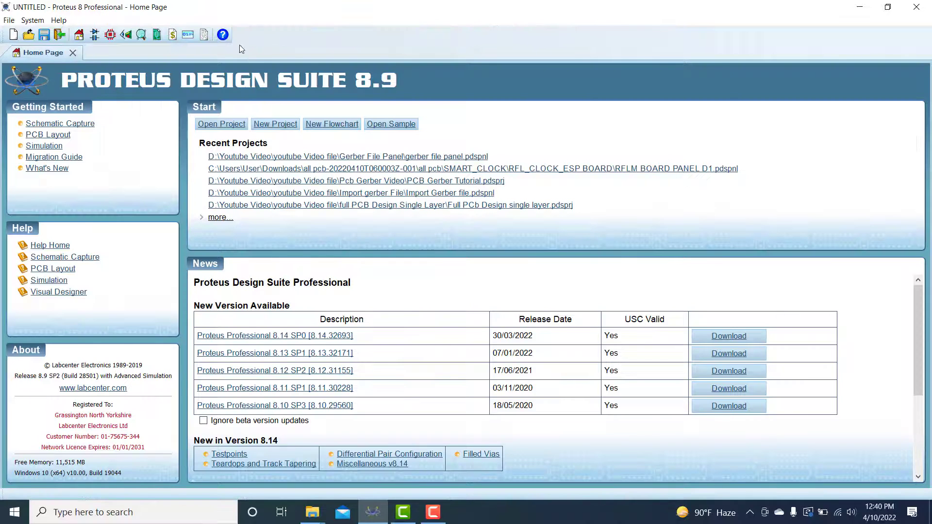
click(141, 35)
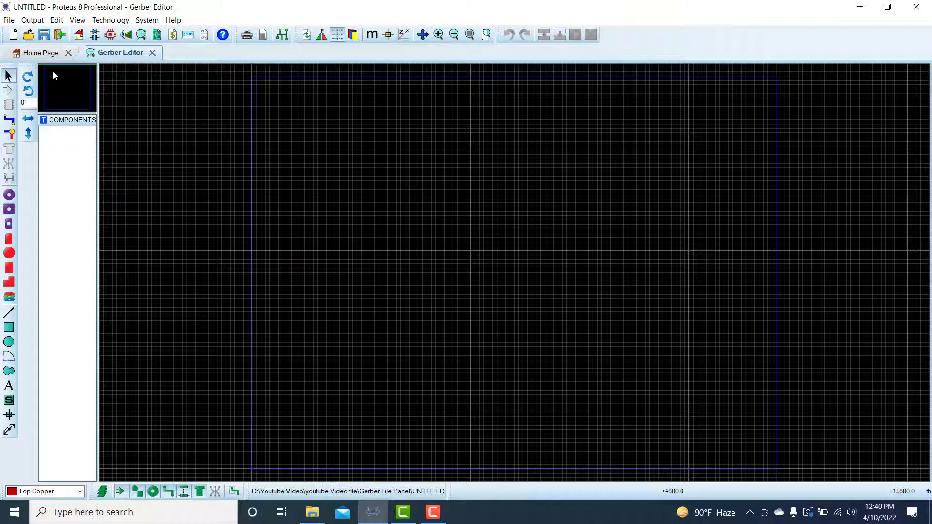
- Open the CADCAM file browser and go to Youtube Video, youtube Video file, Gerber File Panel on drive D:
click(8, 22)
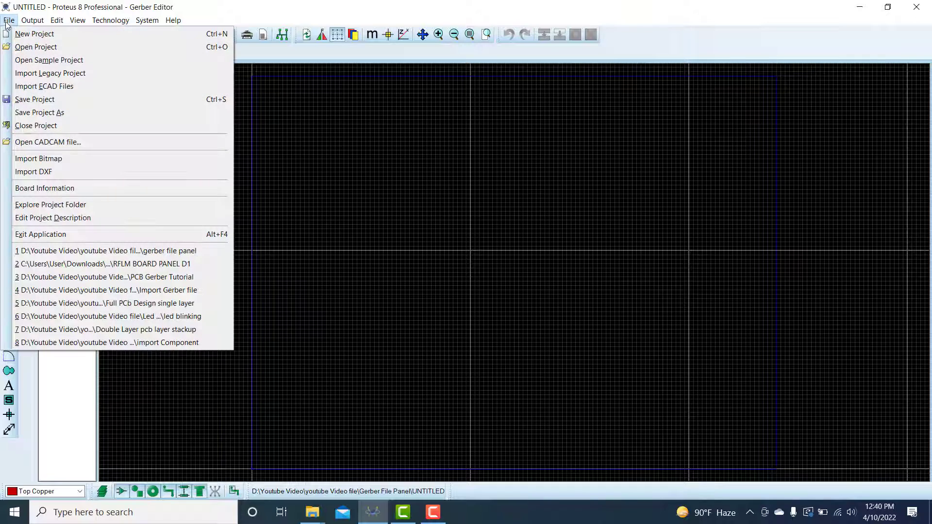
click(34, 142)
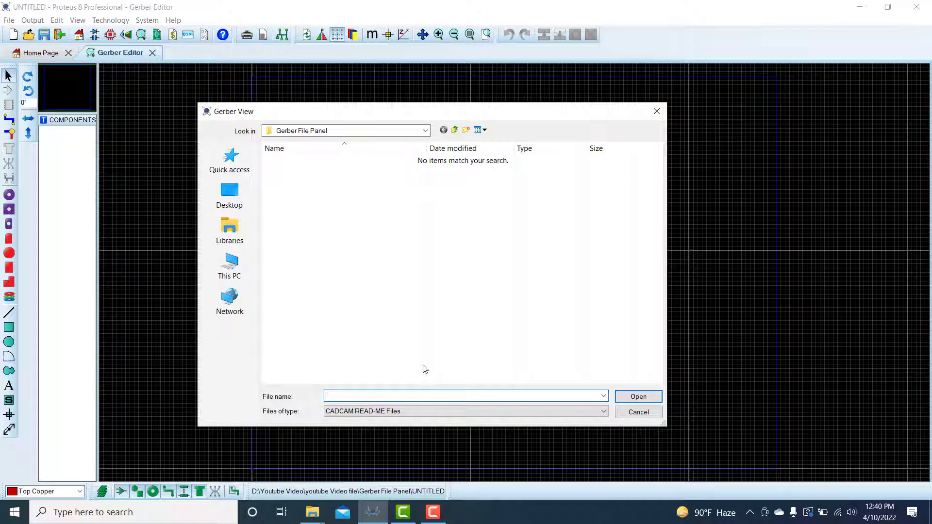
click(231, 201)
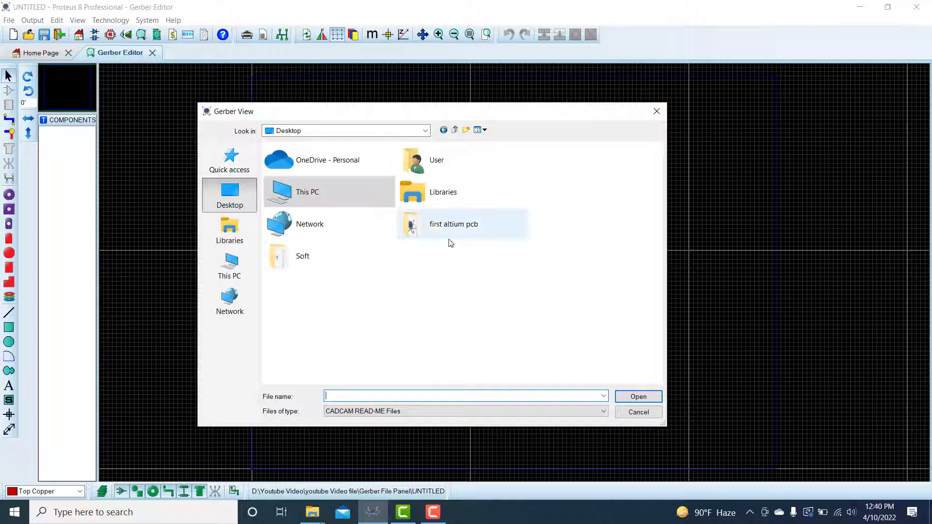
click(244, 264)
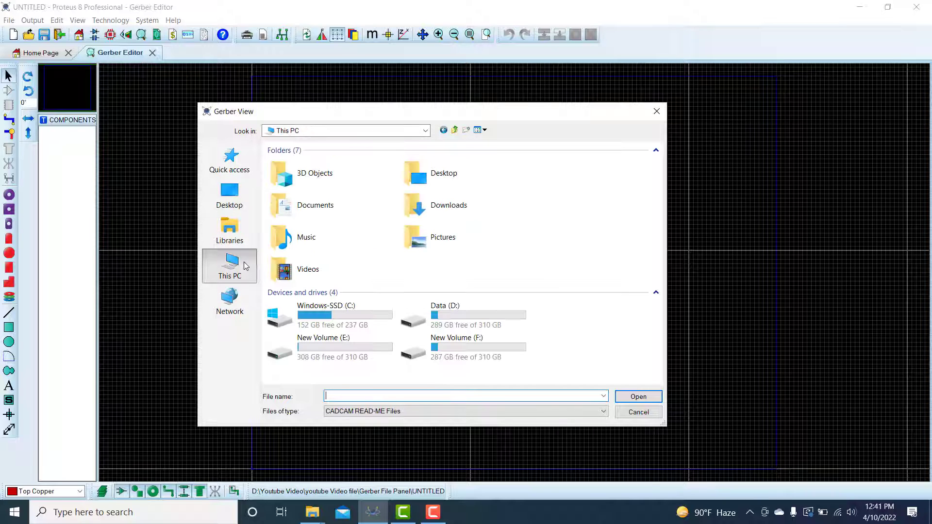
double_click(466, 324)
double_click(289, 183)
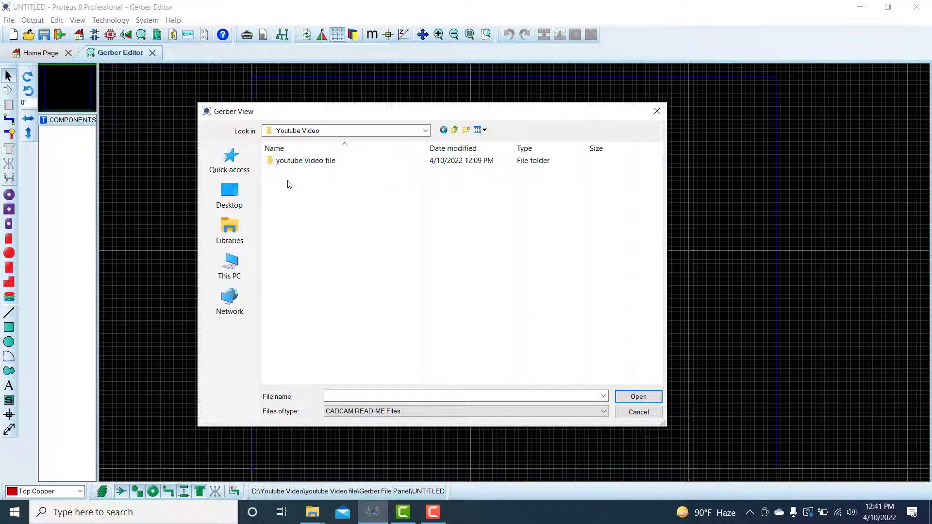
double_click(304, 160)
double_click(313, 248)
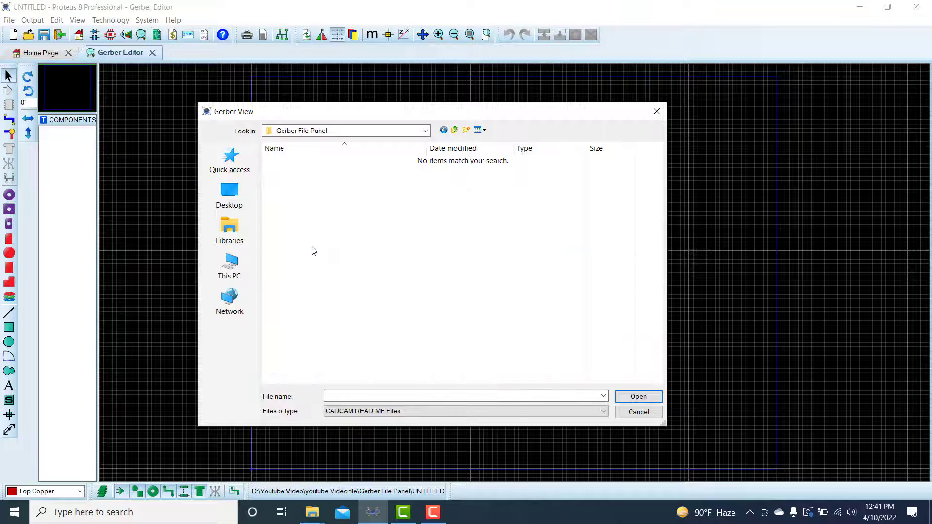
- Filter for ZIP archives and import "PCB Gerber Tutorial (Rs274X) - CADCAM" with all its available layers
click(429, 413)
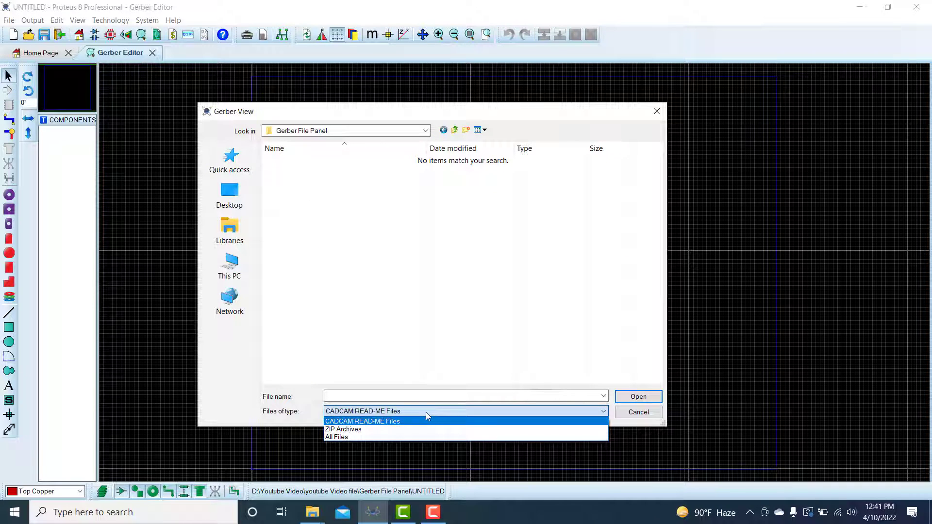
click(355, 431)
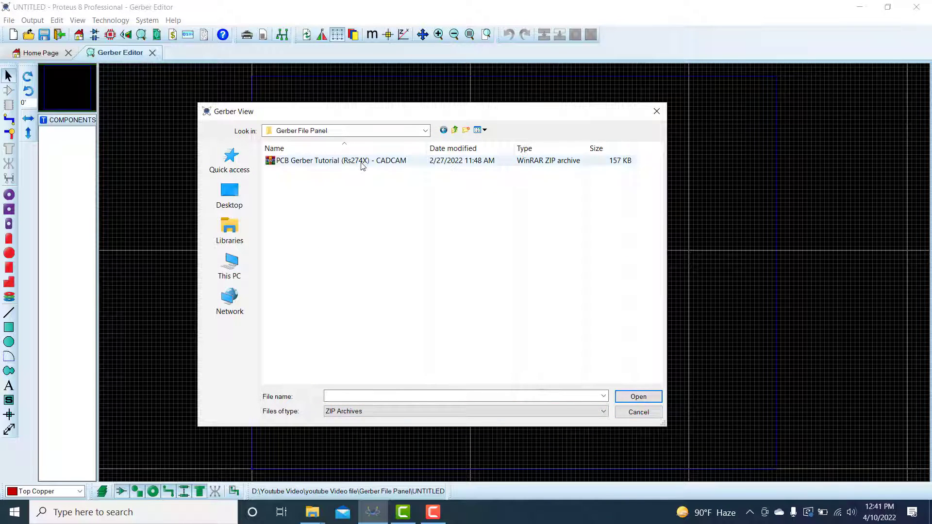
double_click(361, 164)
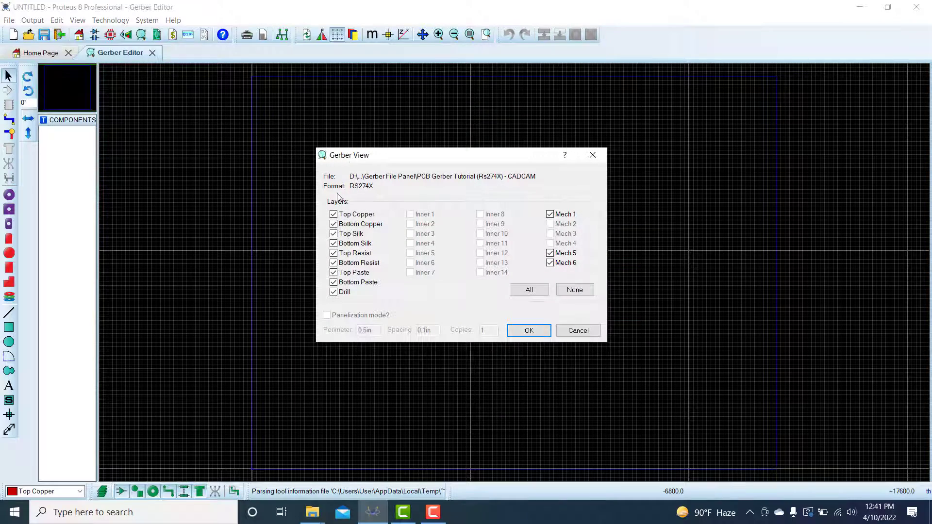
click(524, 331)
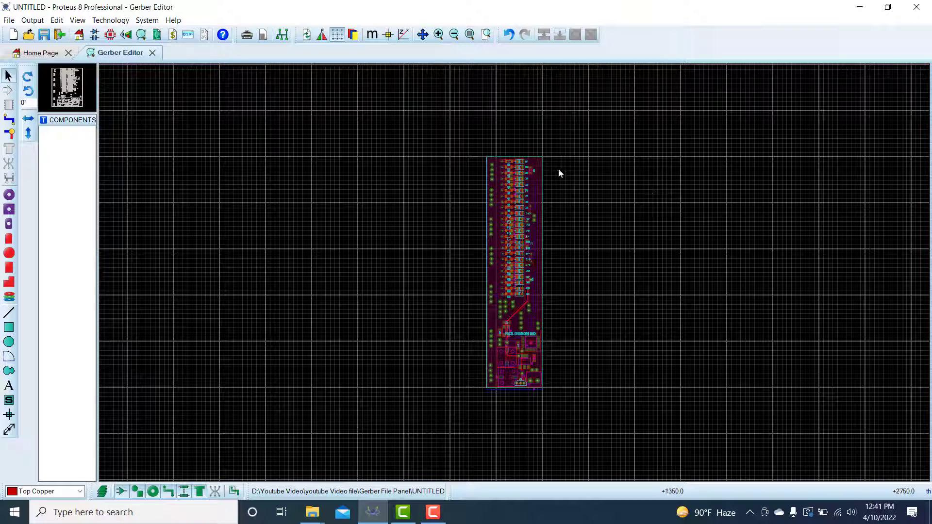
- Copy the whole imported board to the clipboard and paste one copy just to its right, aligned with the original
drag(469, 141, 586, 411)
right_click(514, 249)
click(568, 337)
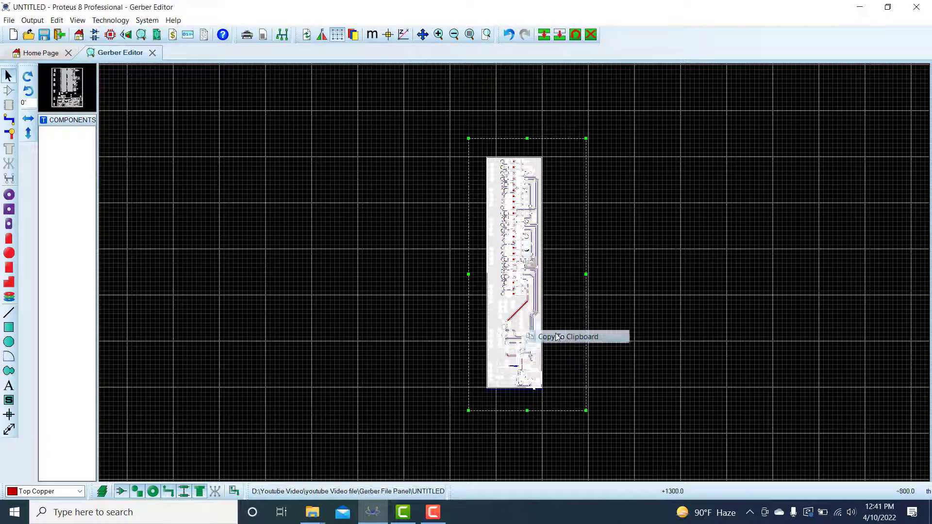
right_click(640, 187)
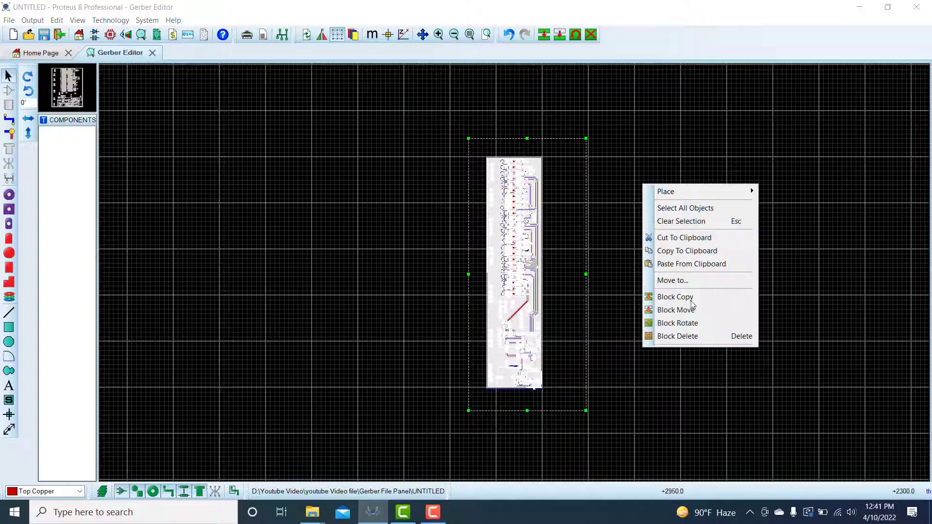
click(690, 264)
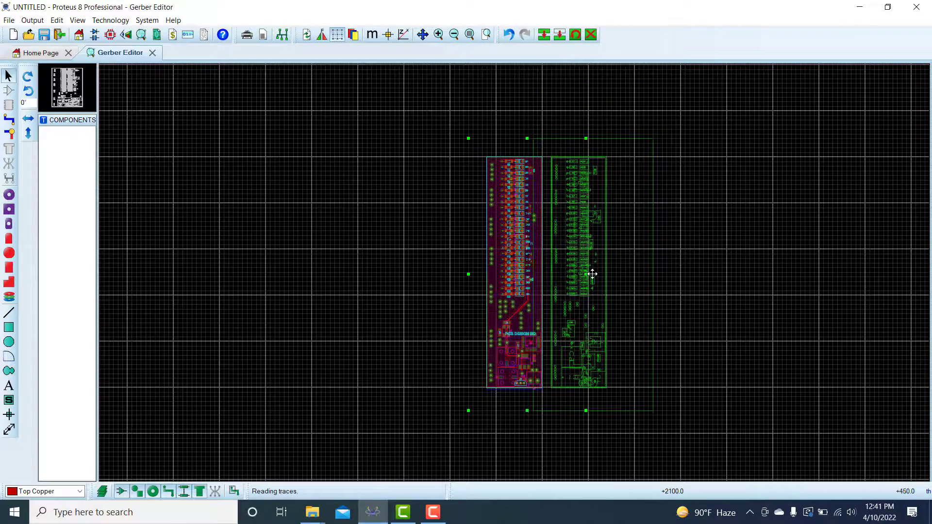
click(591, 274)
click(656, 249)
- Paste two more copies of the board to the right, making a row of four aligned boards
right_click(654, 217)
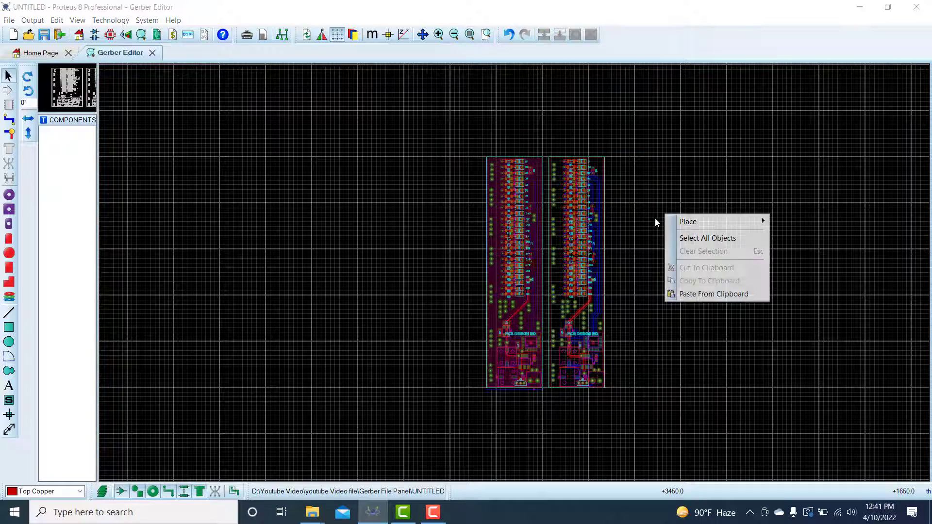
click(690, 293)
click(653, 276)
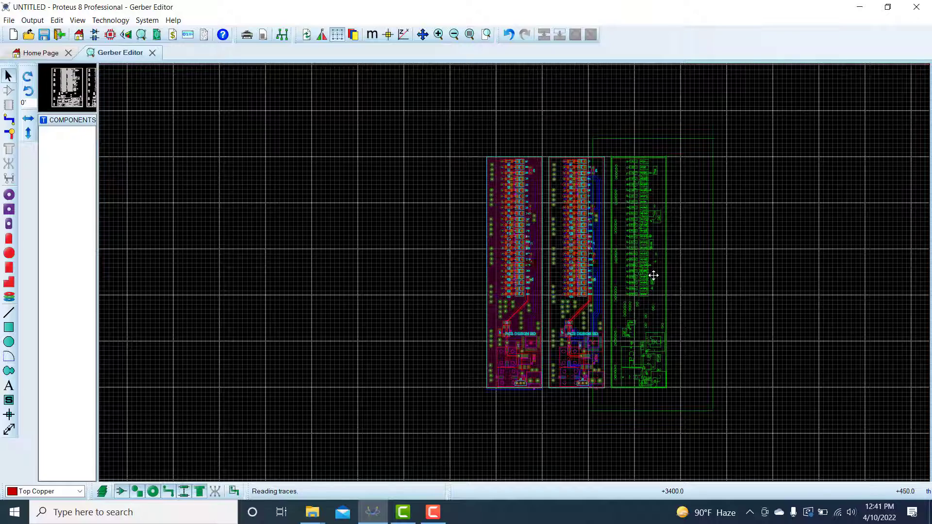
click(654, 275)
right_click(740, 219)
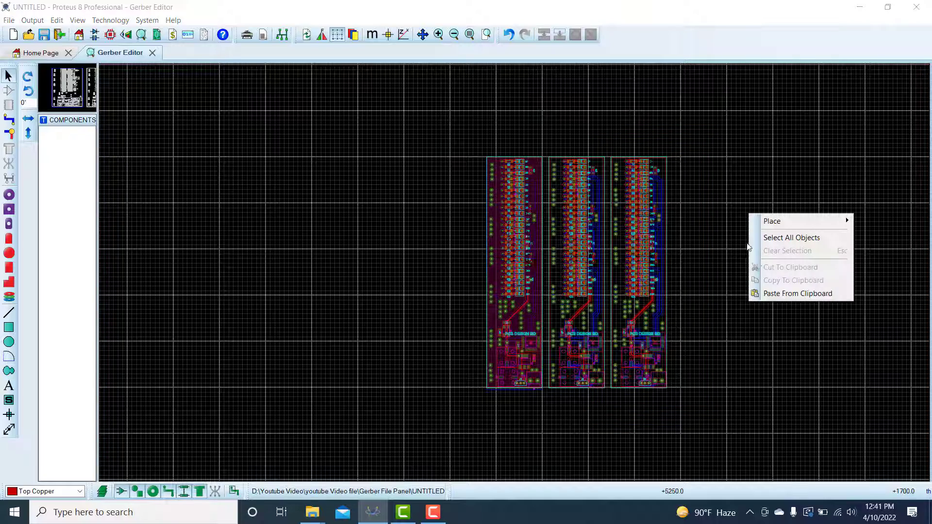
click(775, 293)
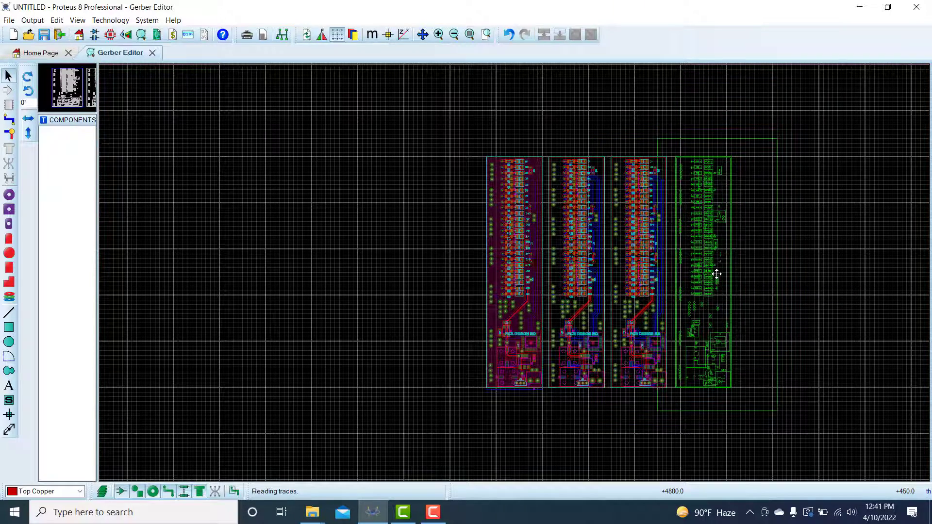
click(723, 269)
- Paste a fifth board in the empty area to the right of the row
right_click(795, 113)
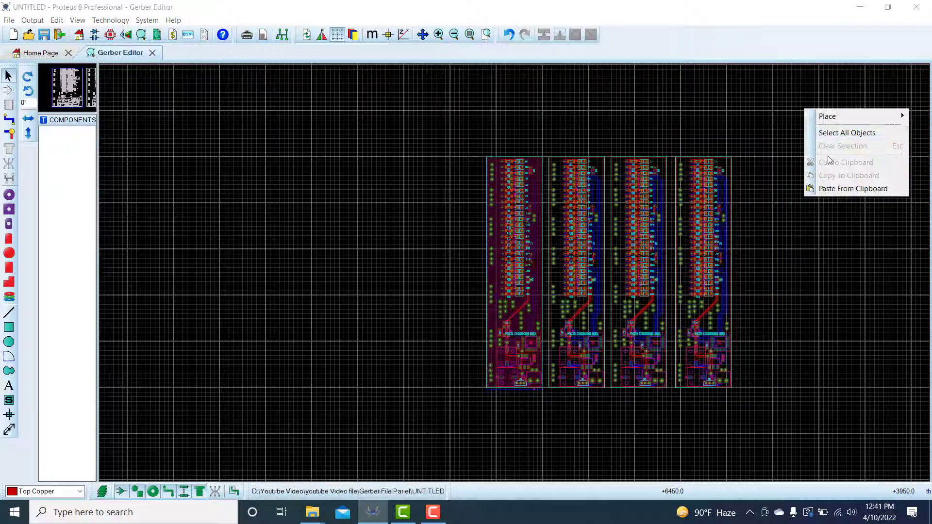
click(842, 189)
click(838, 237)
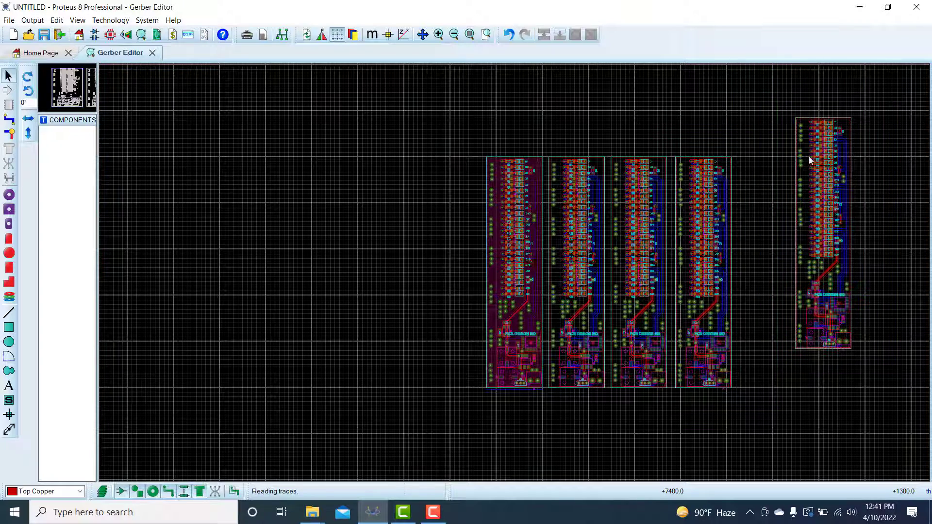
- Rotate the fifth board 90° anticlockwise and place it horizontally just above the row of four boards
drag(780, 105, 889, 382)
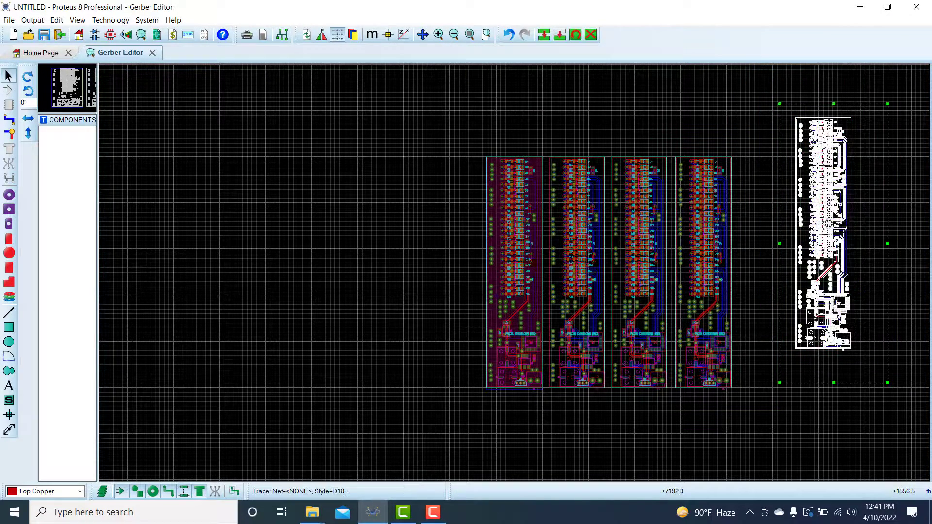
key(KP_Add)
drag(839, 261, 626, 130)
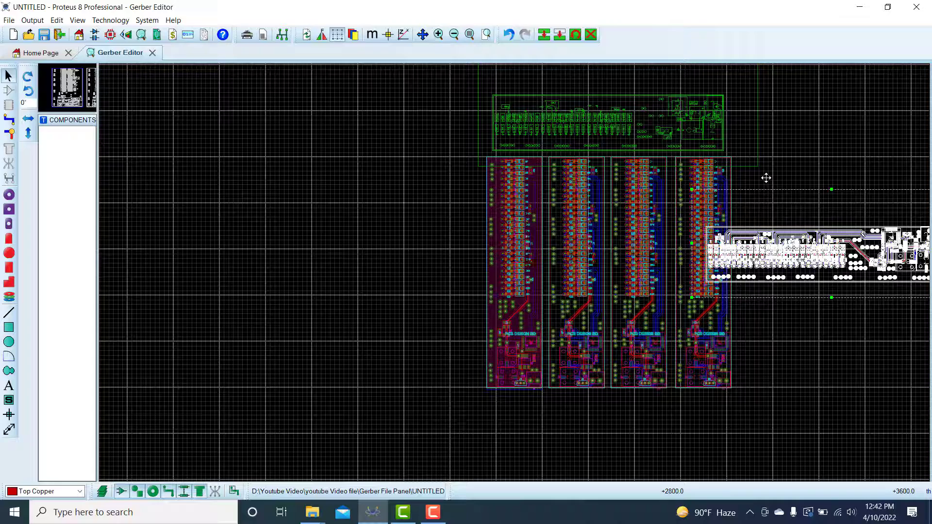
click(784, 161)
scroll(785, 161, down, 1)
scroll(679, 278, up, 1)
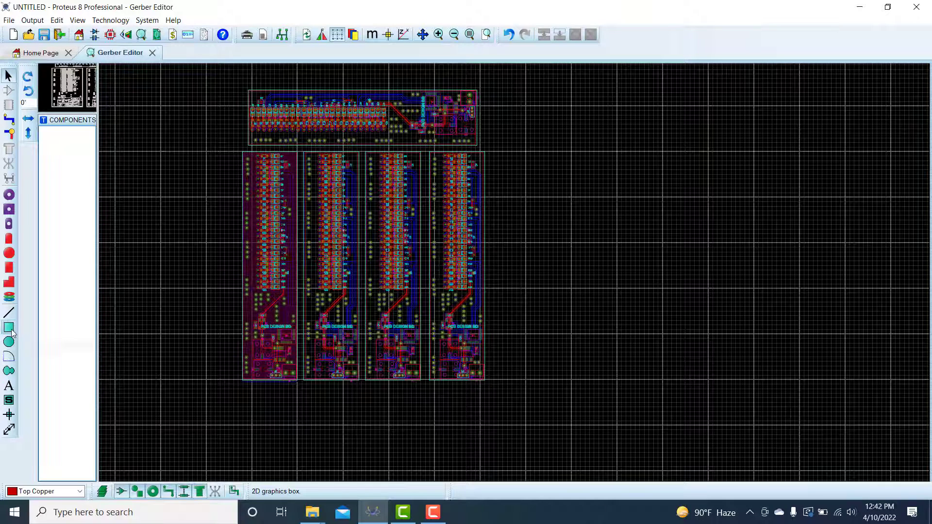
- Draw a 2D graphics box about 5600 th wide on the Board Edge layer, enclosing all five boards
click(44, 492)
click(29, 483)
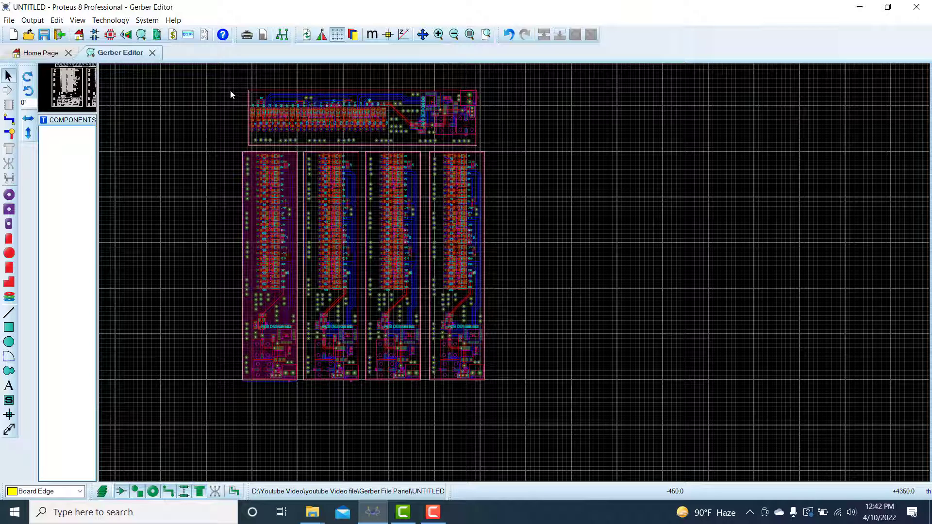
click(9, 327)
click(79, 491)
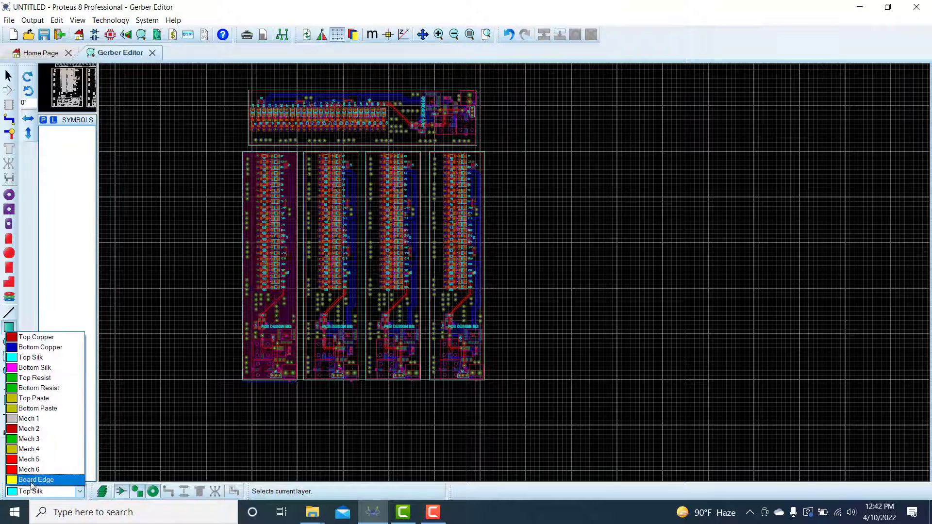
click(31, 481)
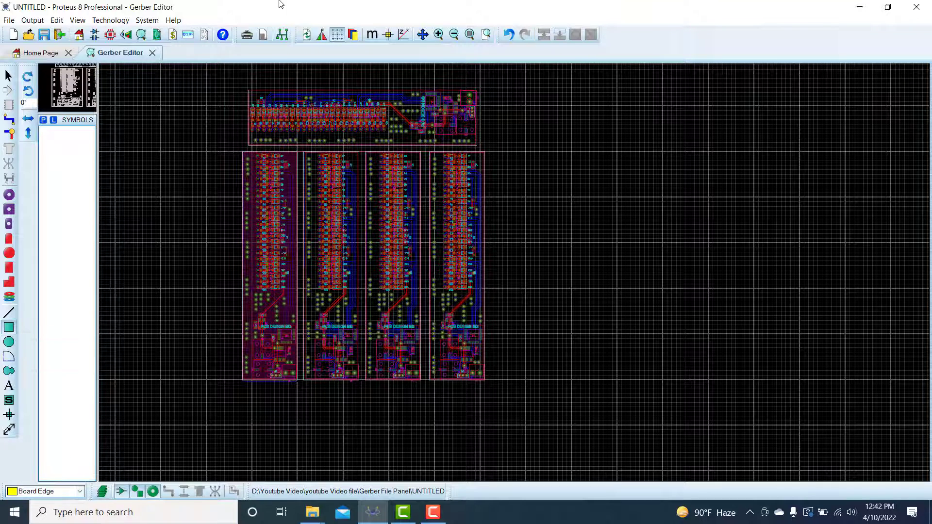
click(234, 88)
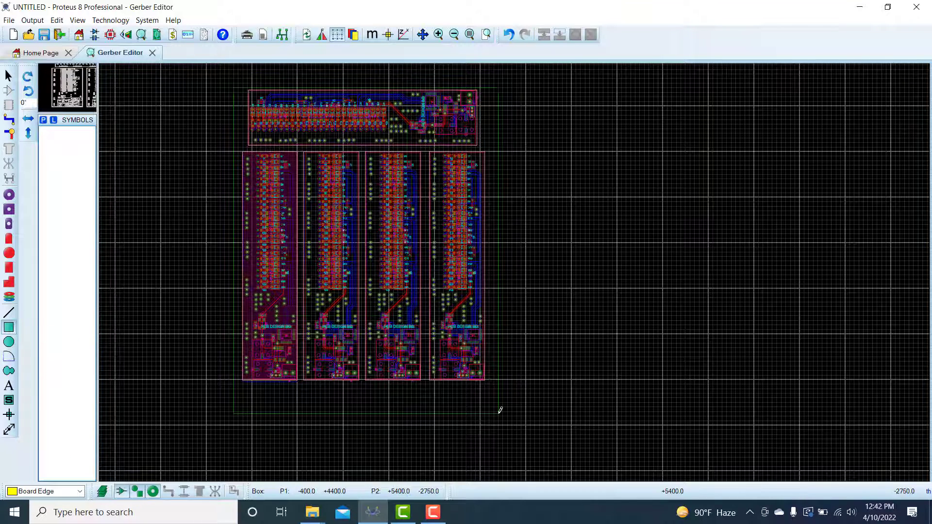
click(491, 381)
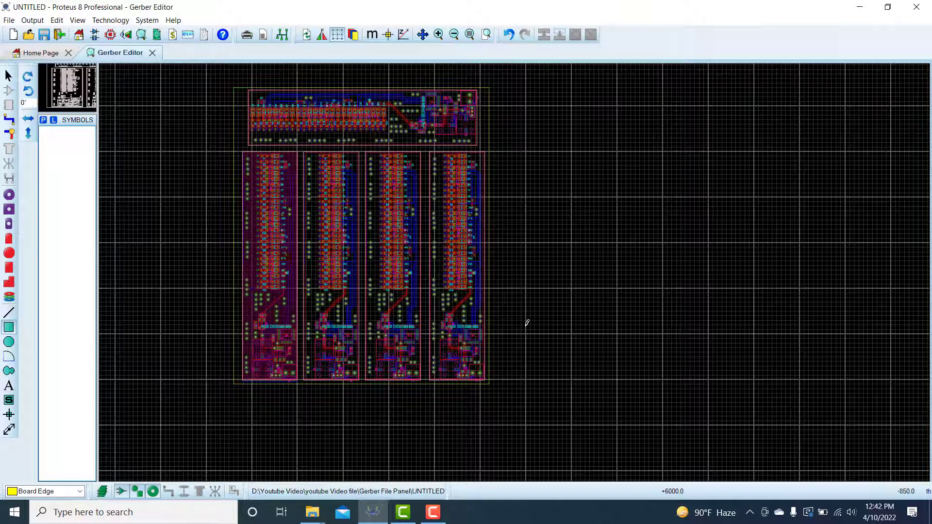
- Add a horizontal dimension on the Board Edge layer along the top of the panel outline, spanning its width
click(9, 429)
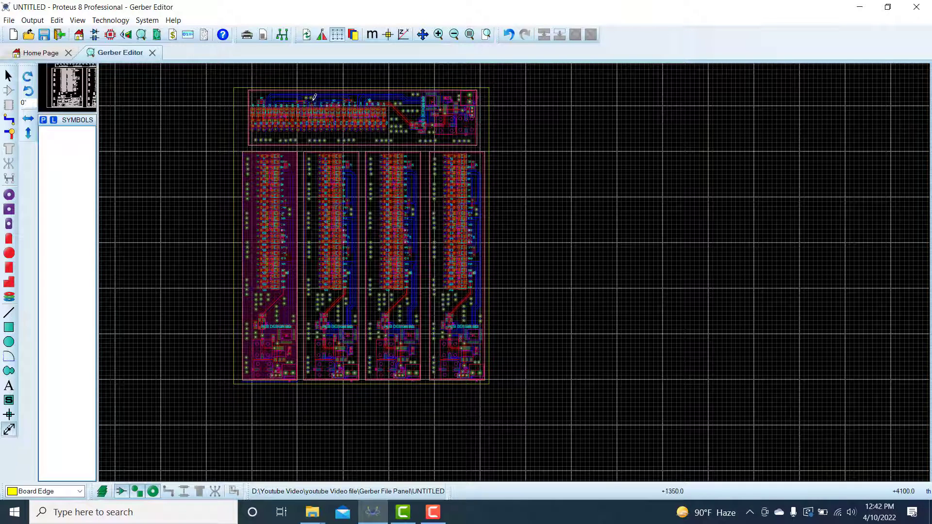
click(236, 80)
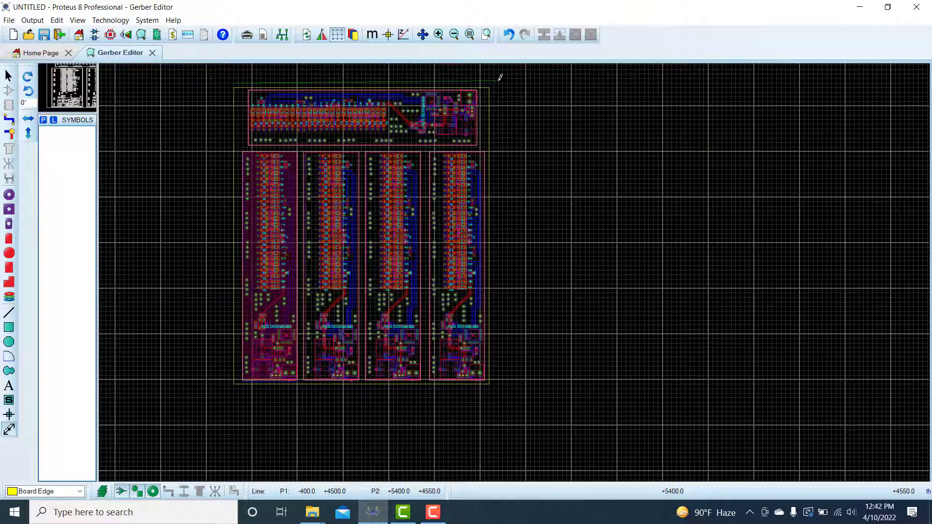
key(F6)
click(495, 277)
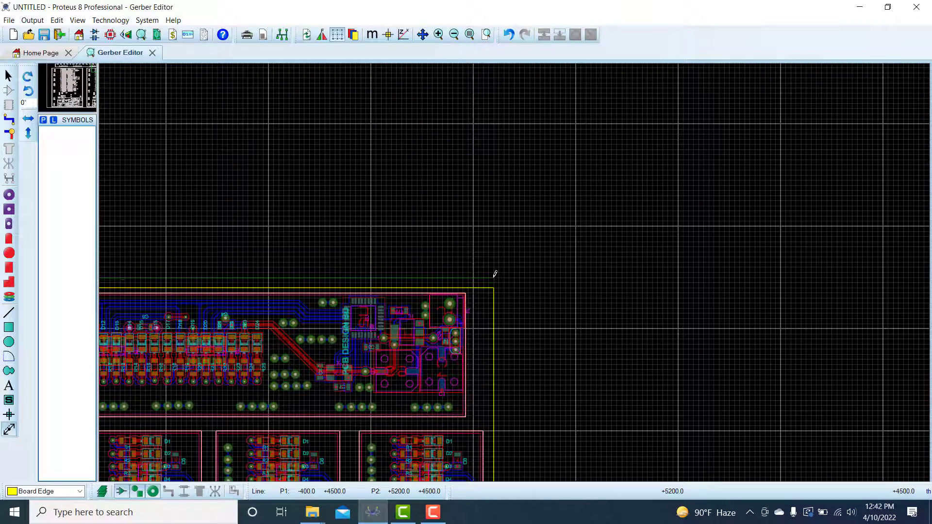
- Add a vertical dimension about 6500 th long on the Board Edge layer along the panel outline's right side, spanning its height
scroll(445, 300, down, 2)
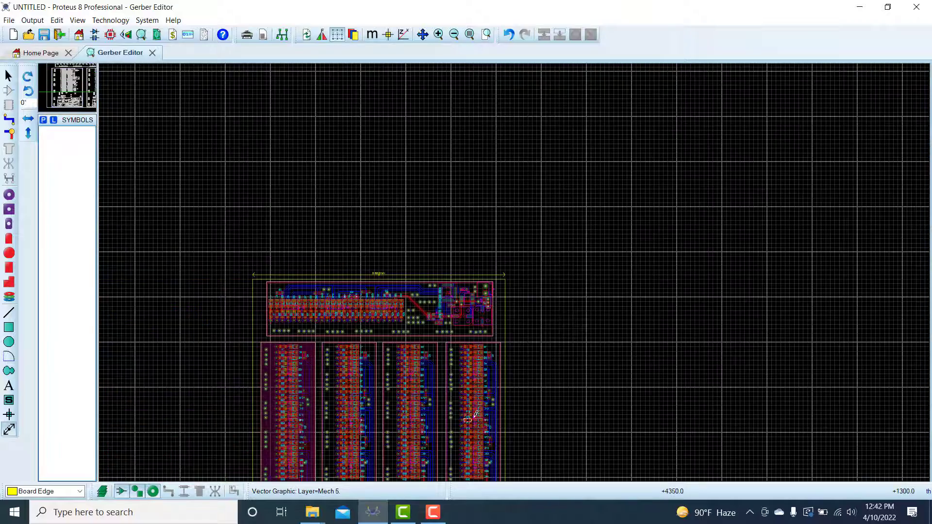
scroll(475, 412, up, 2)
scroll(515, 272, down, 1)
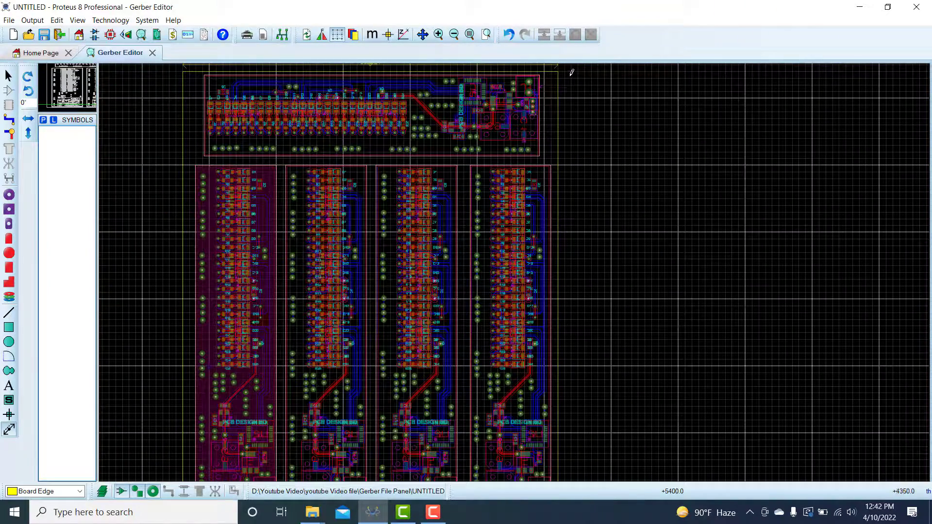
click(567, 68)
scroll(558, 291, down, 2)
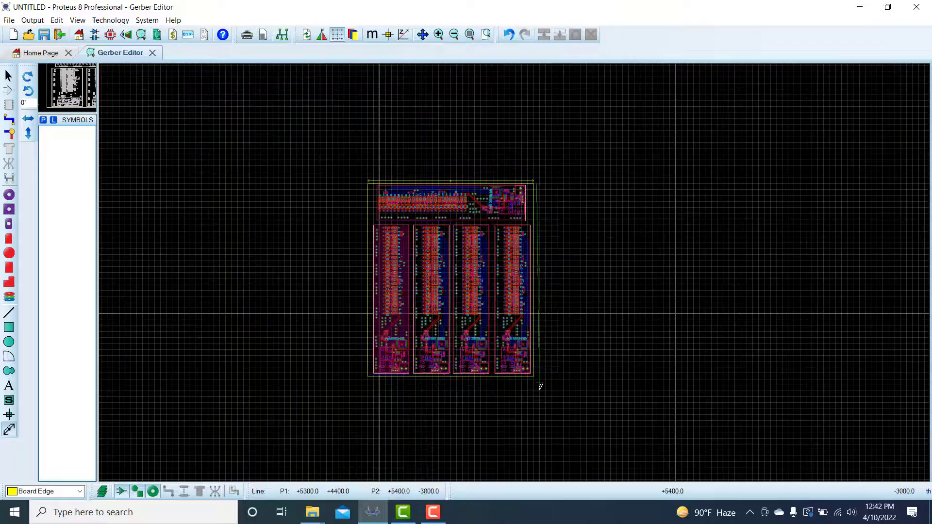
scroll(525, 340, up, 3)
scroll(516, 266, up, 2)
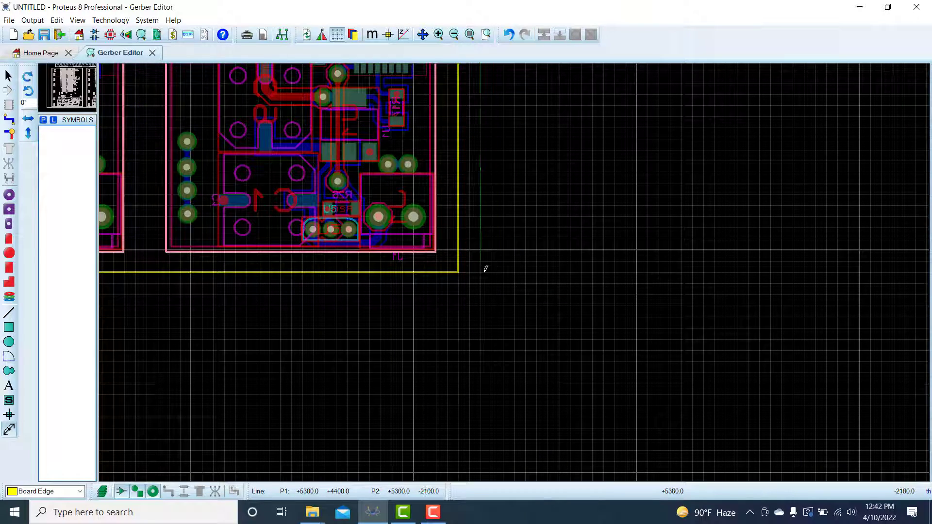
click(486, 266)
scroll(514, 225, down, 3)
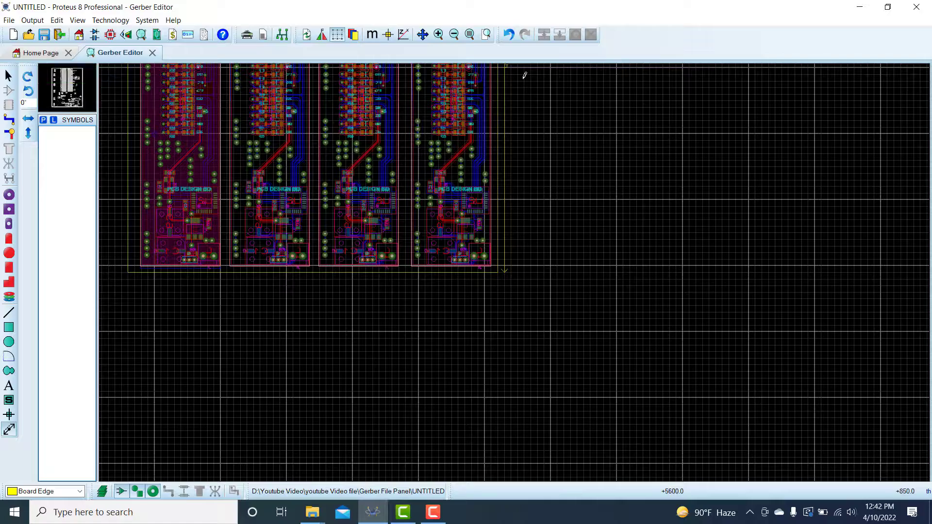
scroll(506, 241, up, 2)
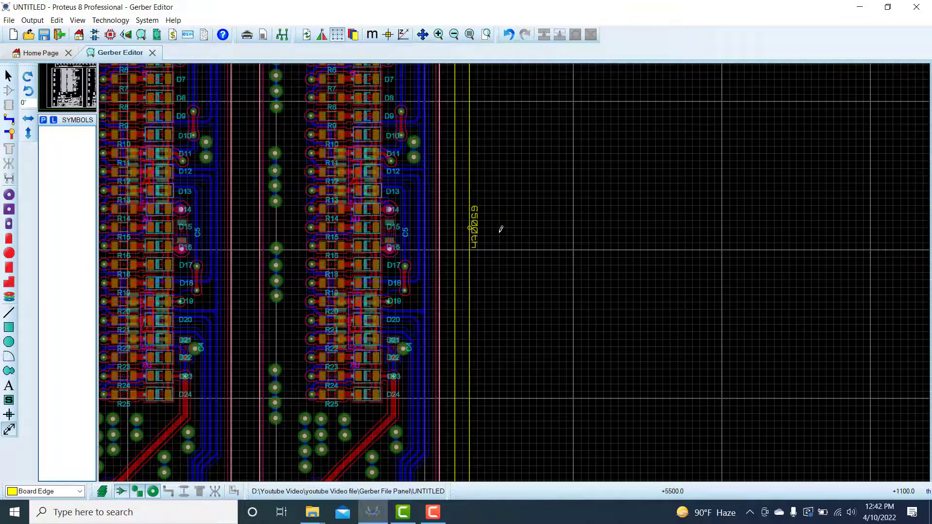
scroll(501, 230, down, 3)
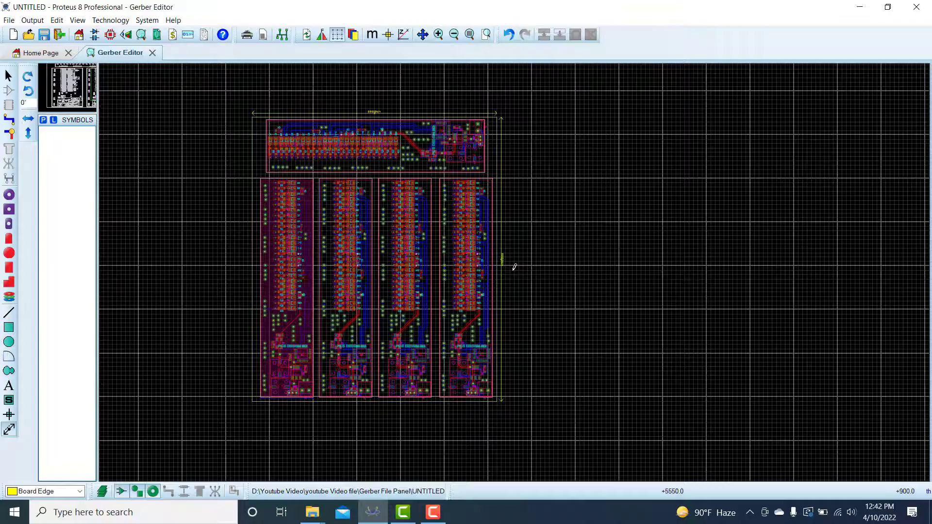
scroll(515, 267, up, 3)
scroll(514, 267, down, 3)
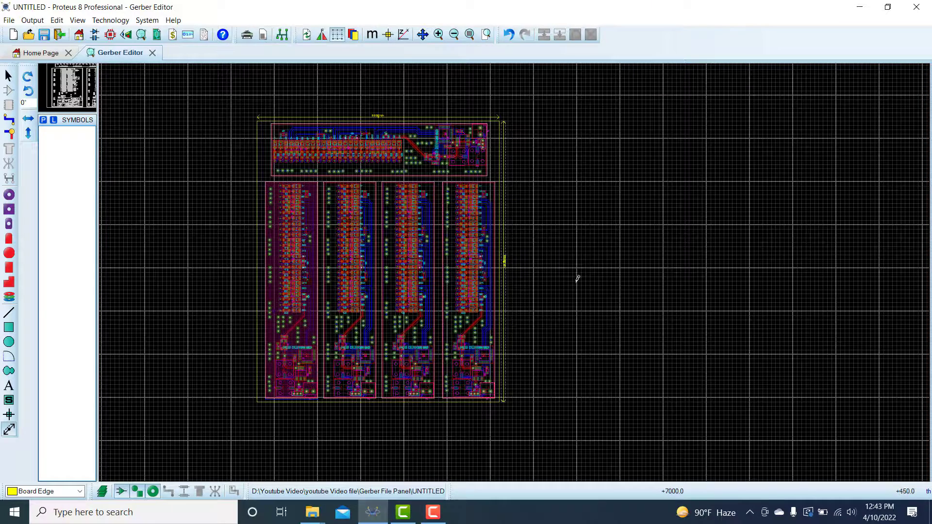
- Start the Gerber and Excellon output, regenerating the invalid objects, and set the filestem to "Gerber Panel Board (Gerber X2)"
click(29, 22)
click(73, 136)
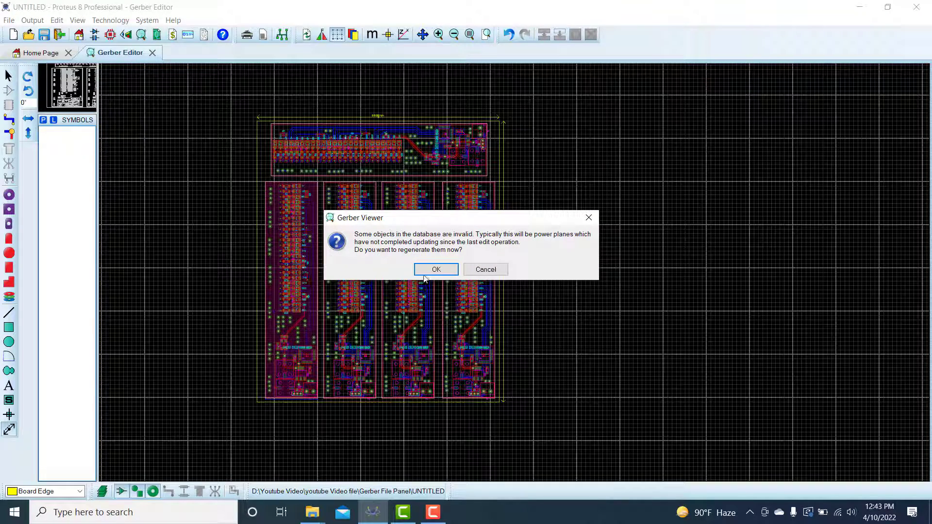
click(425, 272)
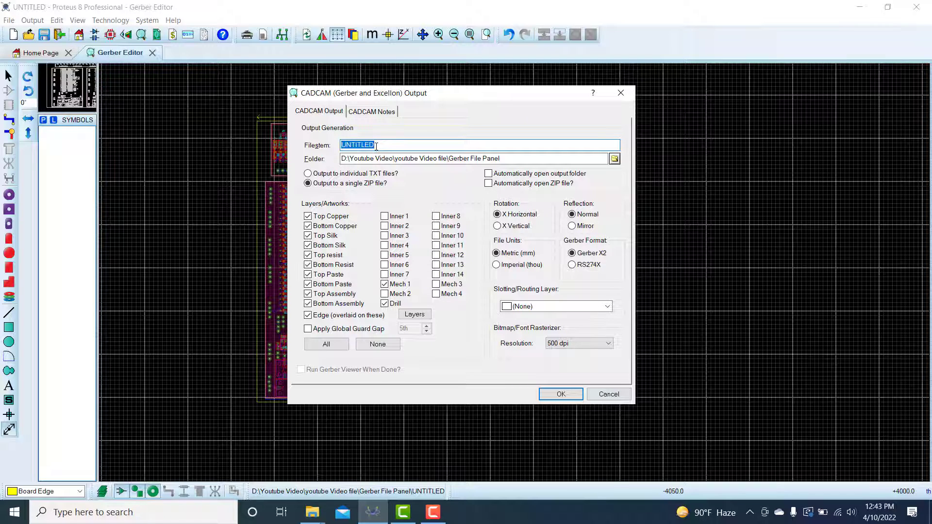
text(Gerber Panel Board  (Gerber X2)
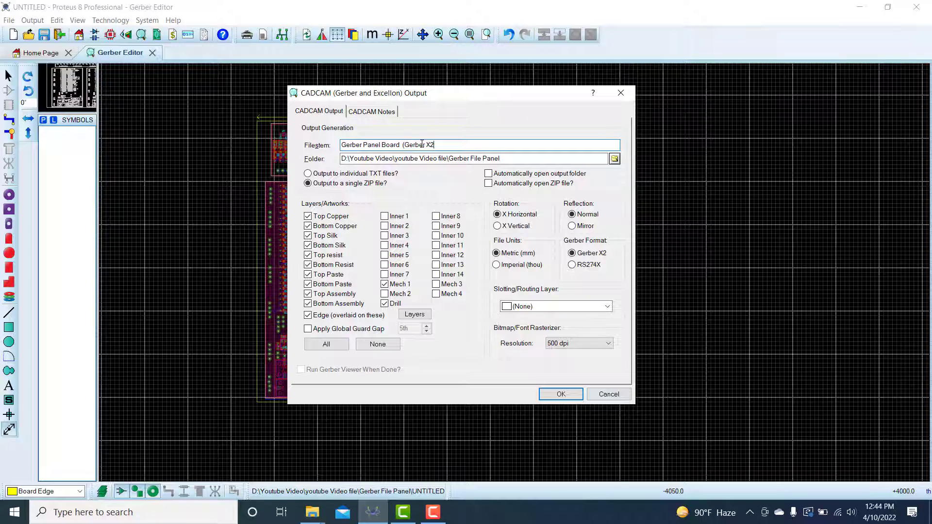
- Choose D:\Youtube Video\youtube Video file\Gerber File Panel as the output folder
click(614, 159)
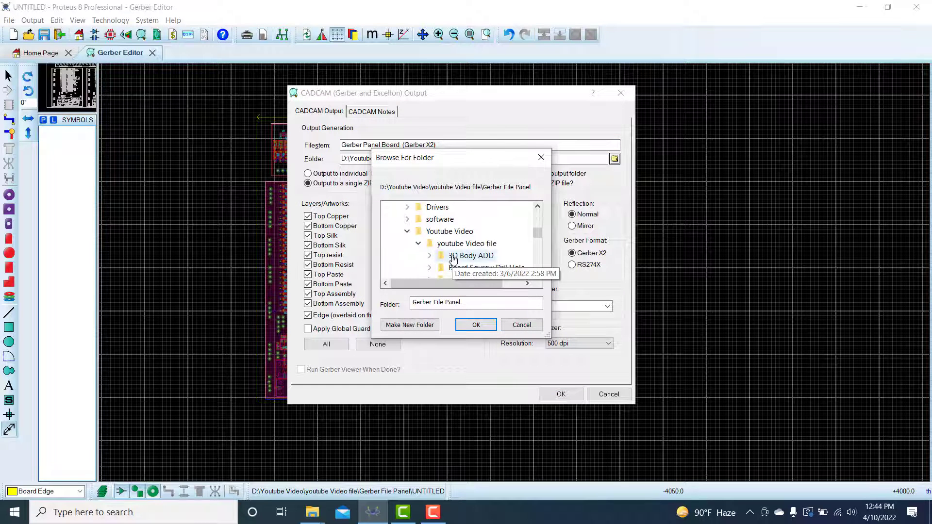
scroll(453, 260, down, 5)
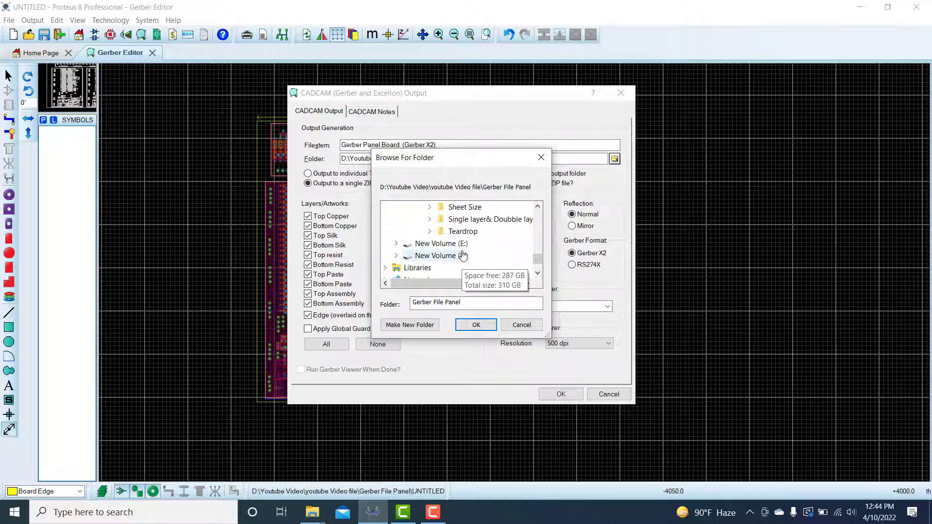
scroll(462, 256, down, 1)
scroll(463, 248, up, 5)
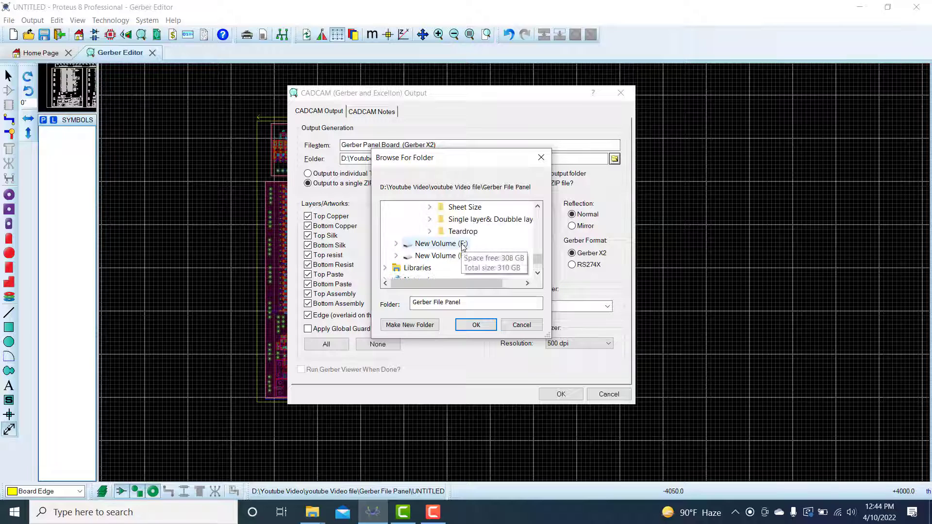
scroll(462, 248, up, 2)
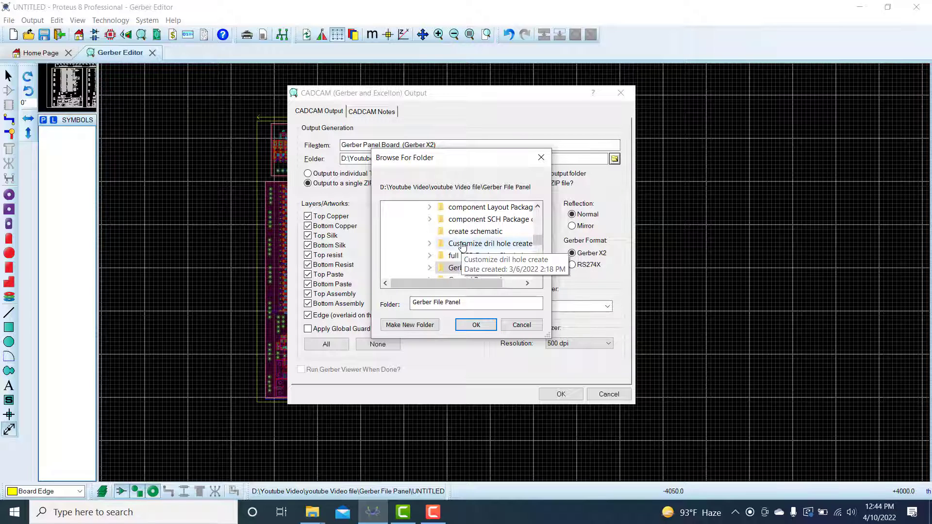
scroll(462, 248, up, 2)
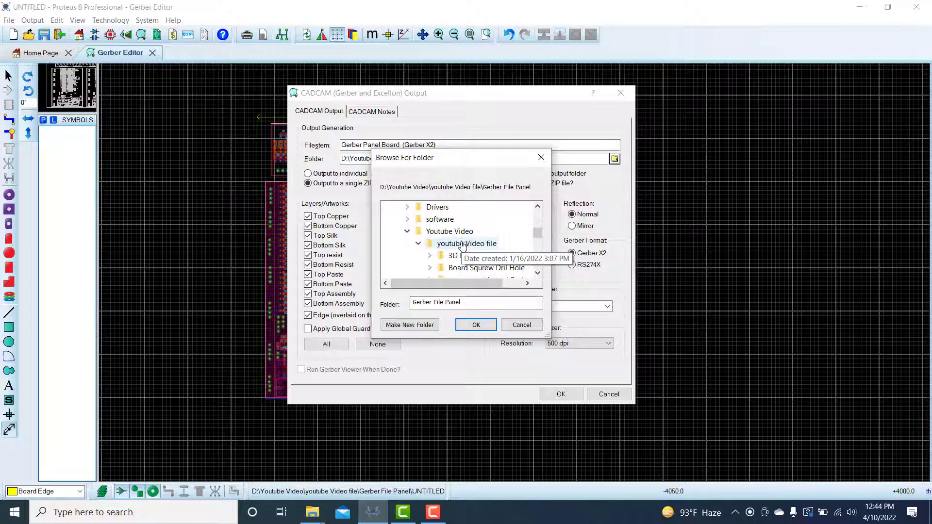
click(435, 234)
scroll(471, 235, down, 2)
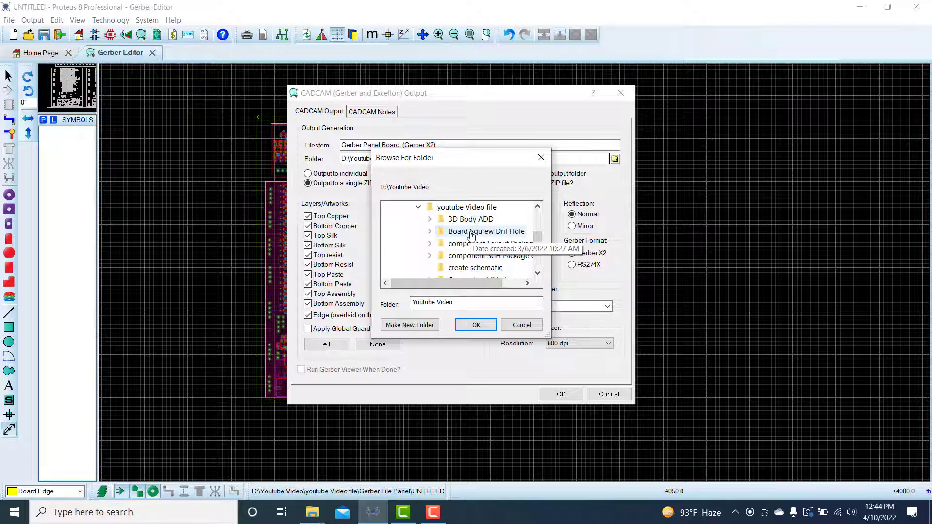
scroll(480, 245, down, 1)
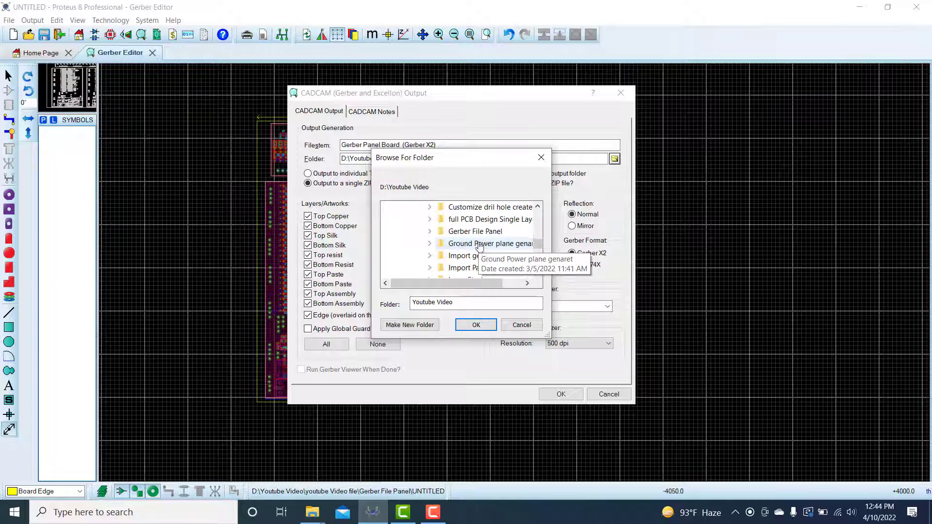
click(483, 232)
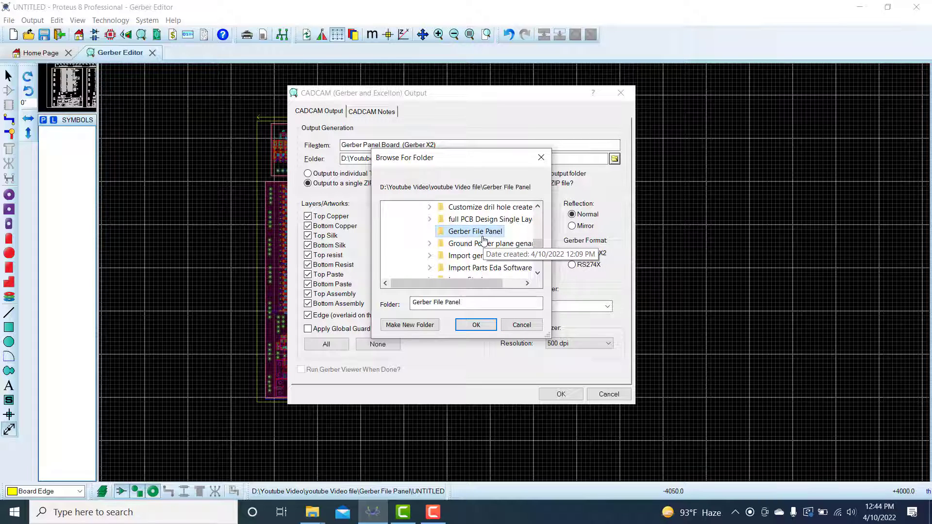
click(475, 325)
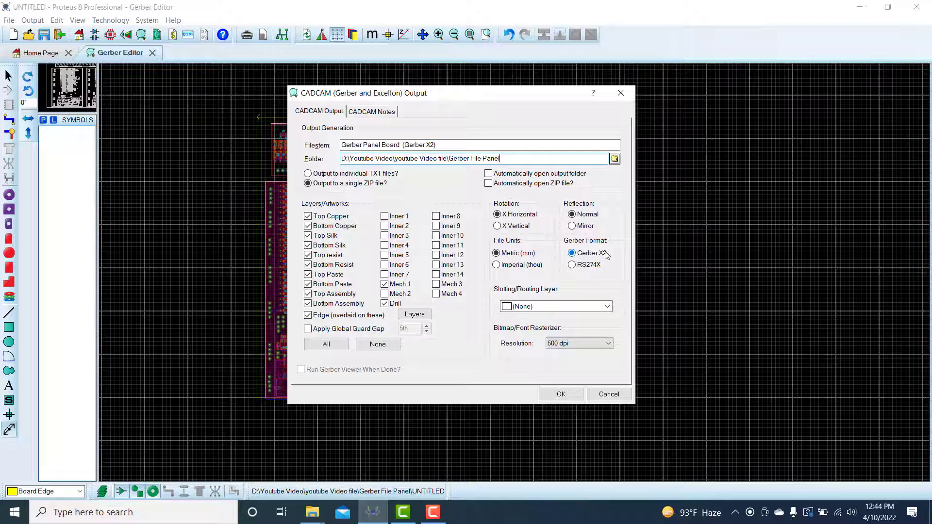
click(573, 266)
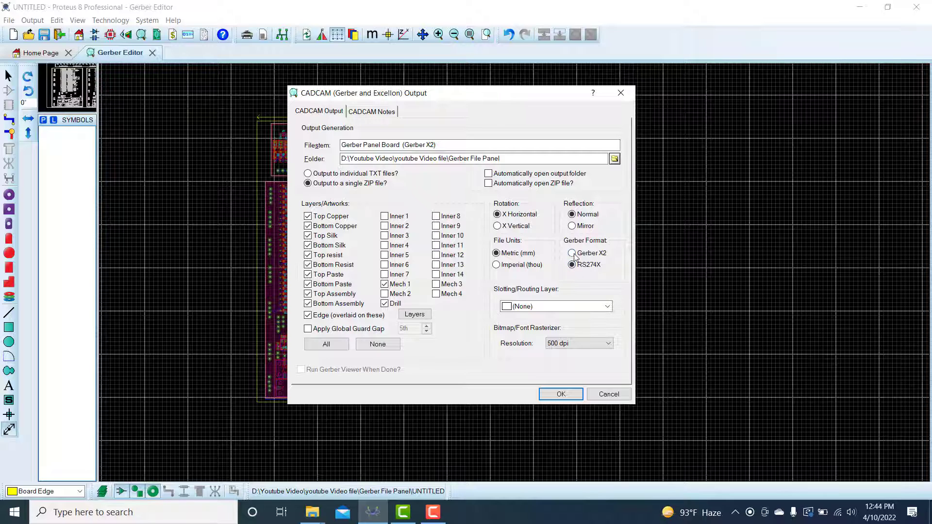
click(573, 253)
click(542, 308)
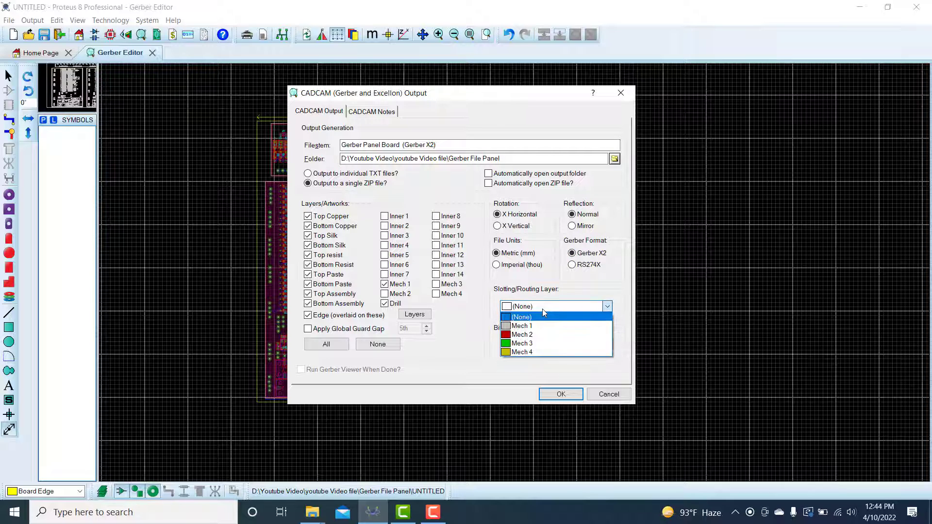
click(543, 309)
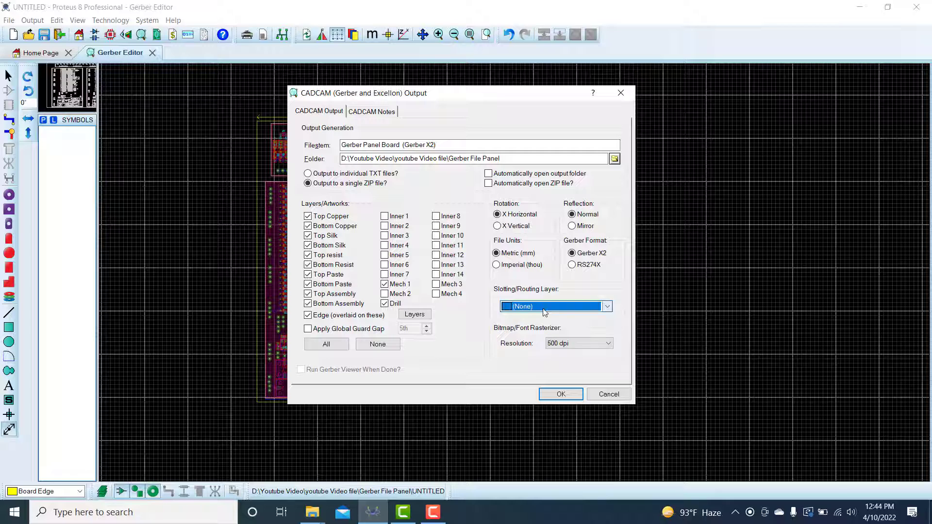
- Set the bitmap/font rasterizer resolution to 1000 dpi and generate the CADCAM output
click(582, 345)
click(574, 377)
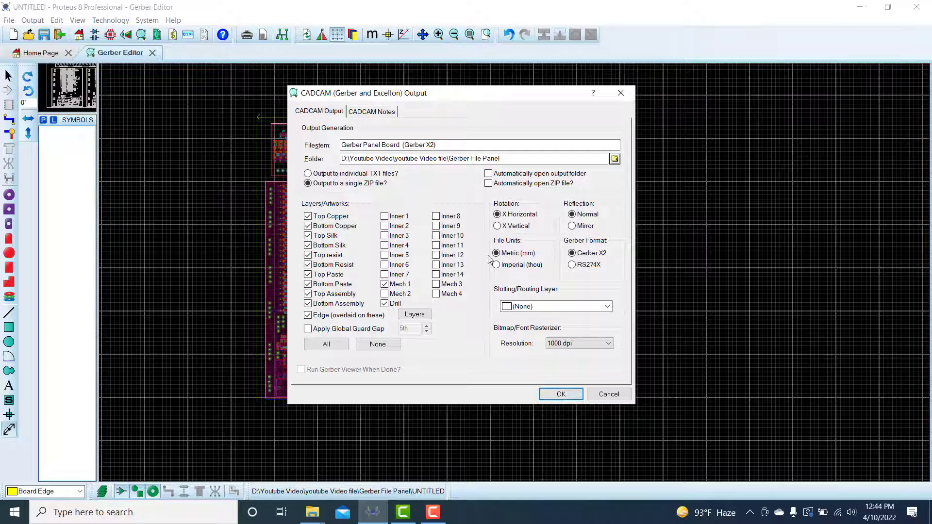
click(560, 395)
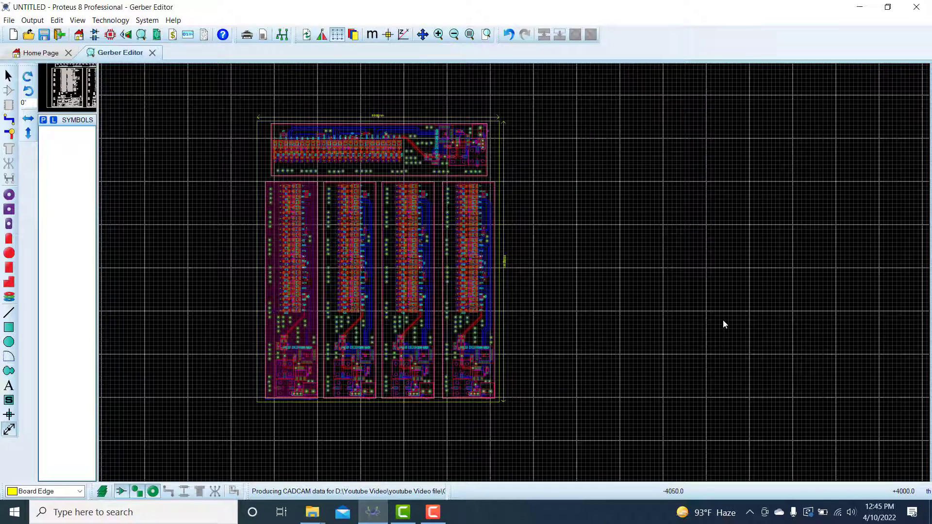
- Save the panel project as "gerber file panel" in D:\Youtube Video\youtube Video file\Gerber File Panel, replacing the existing file
click(10, 22)
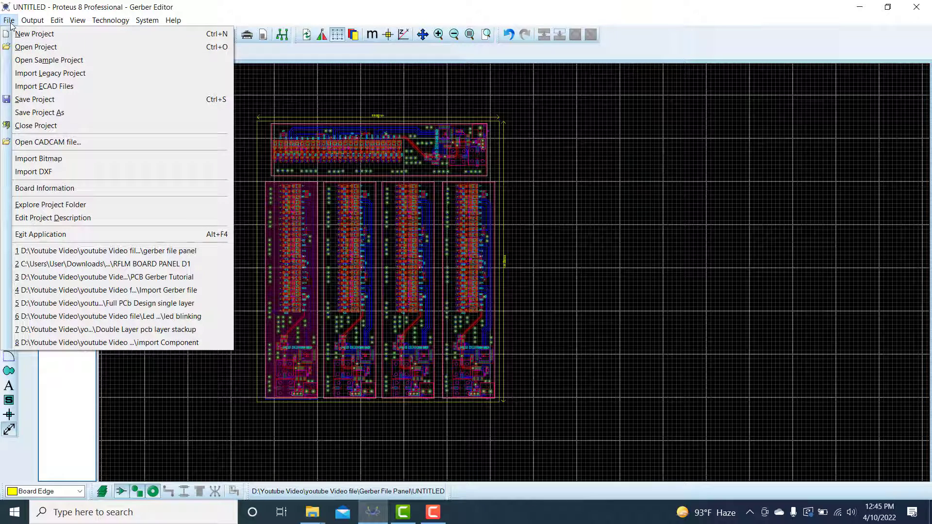
click(52, 113)
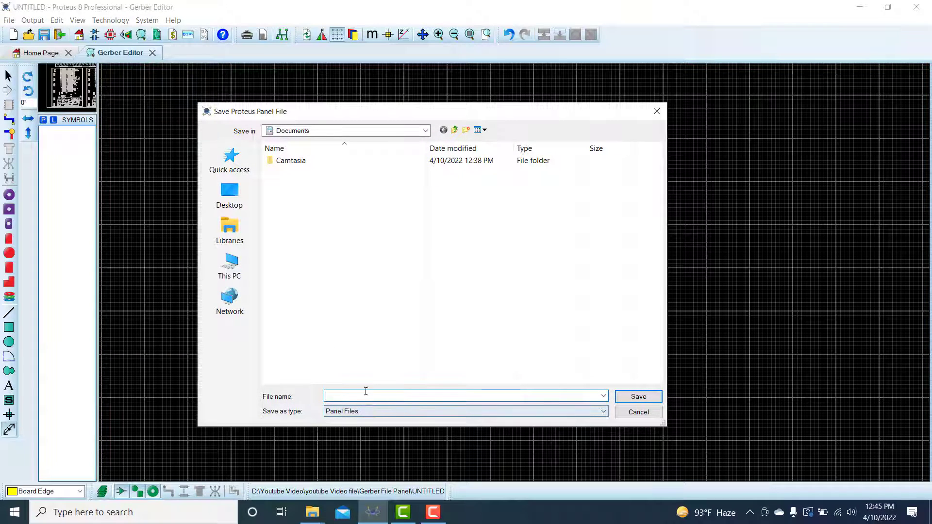
click(229, 266)
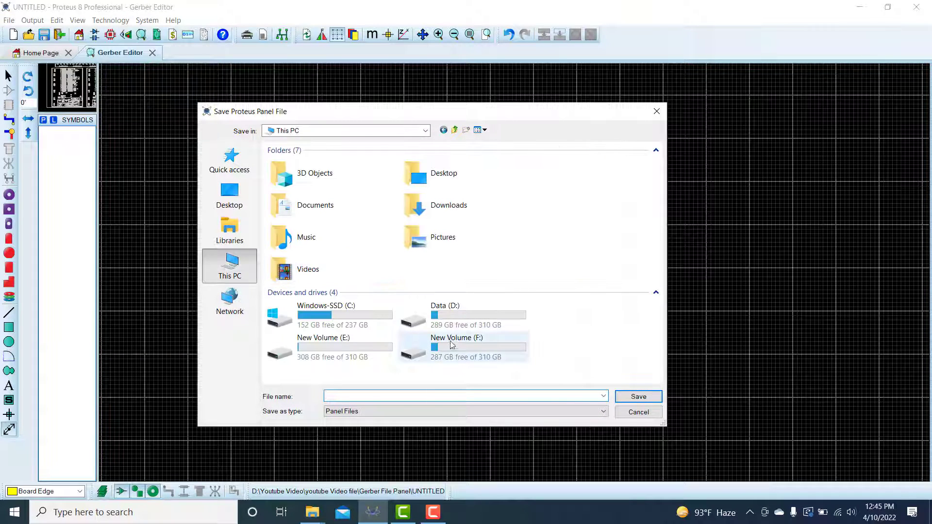
double_click(432, 307)
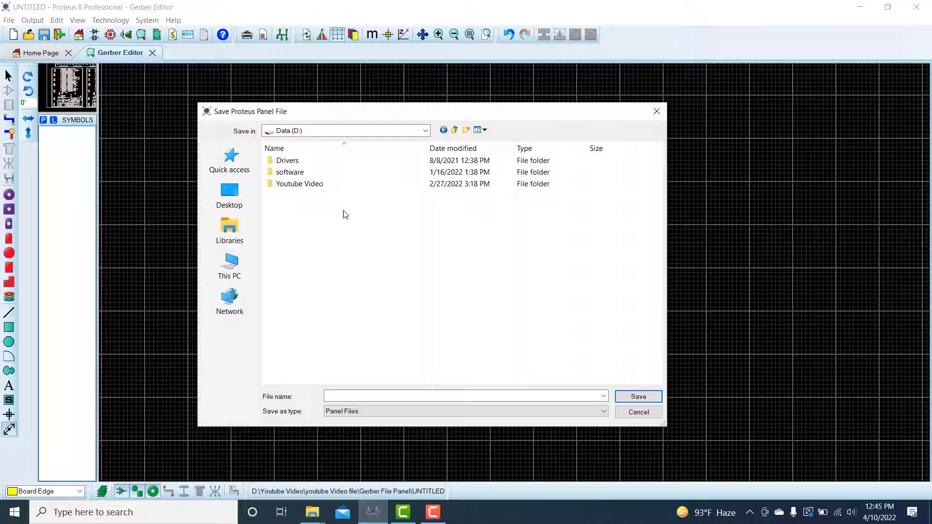
double_click(306, 184)
double_click(300, 163)
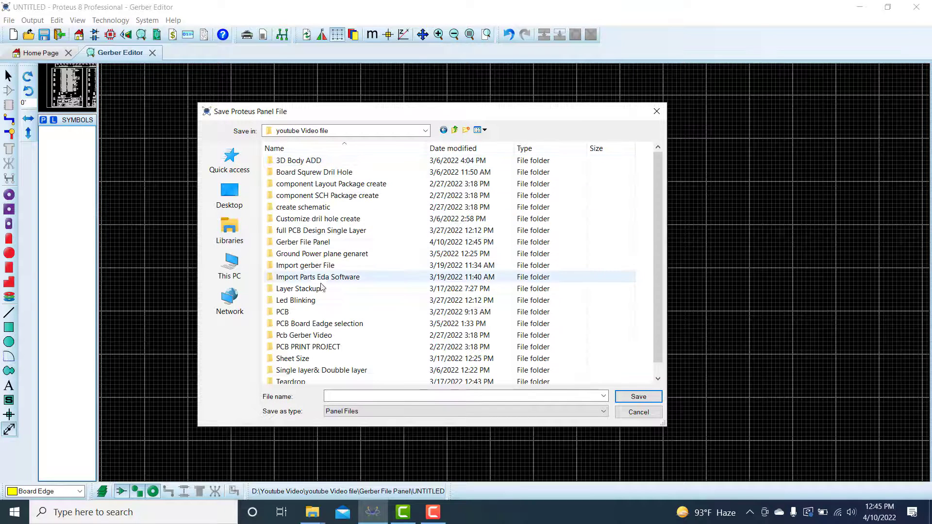
double_click(320, 242)
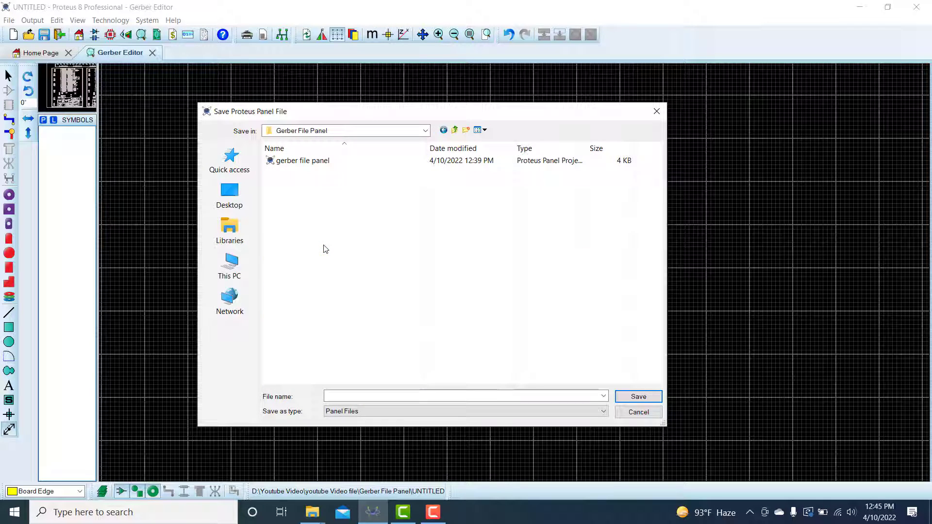
click(308, 164)
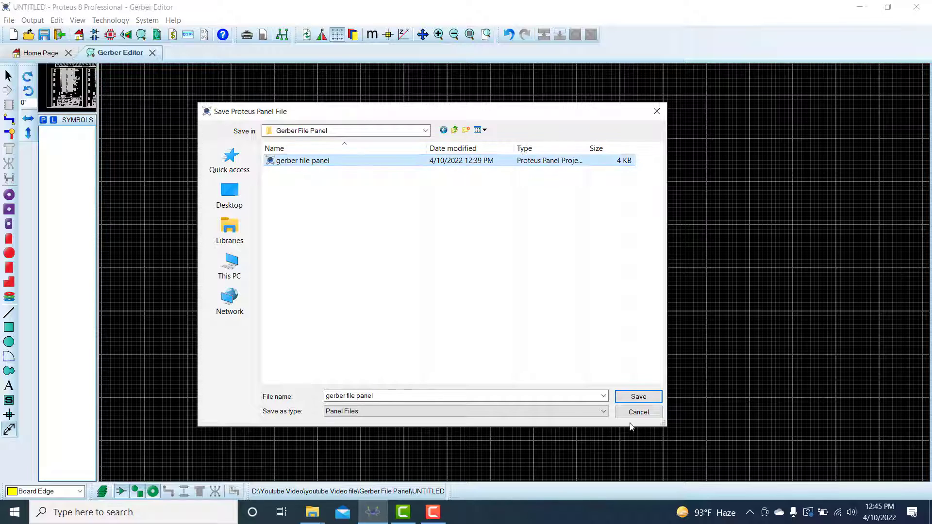
click(635, 398)
click(506, 263)
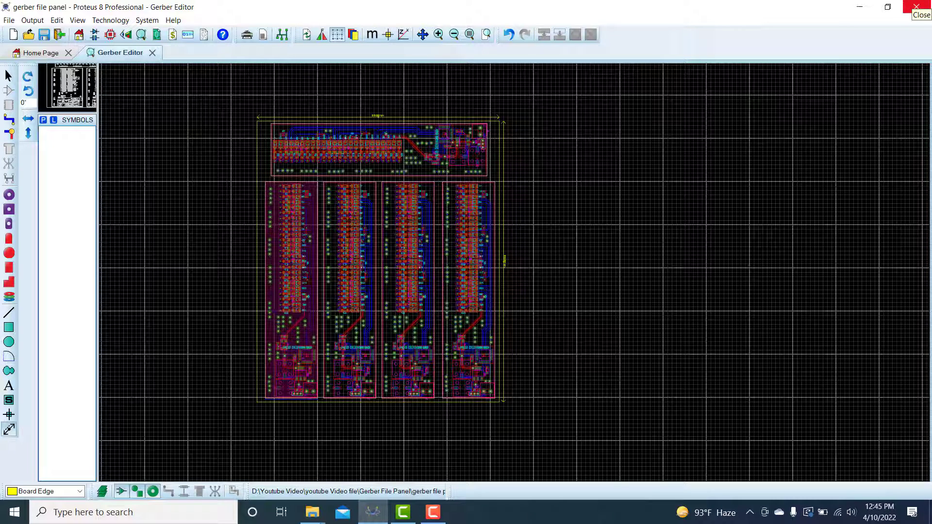
- Close Proteus and check the output files and their full names in D:\Youtube Video\youtube Video file\Gerber File Panel using File Explorer
click(916, 6)
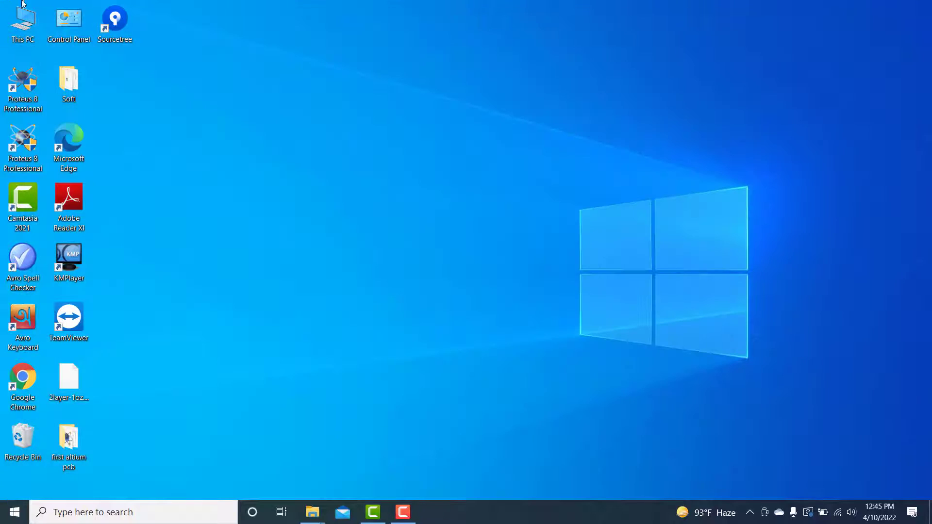
double_click(21, 18)
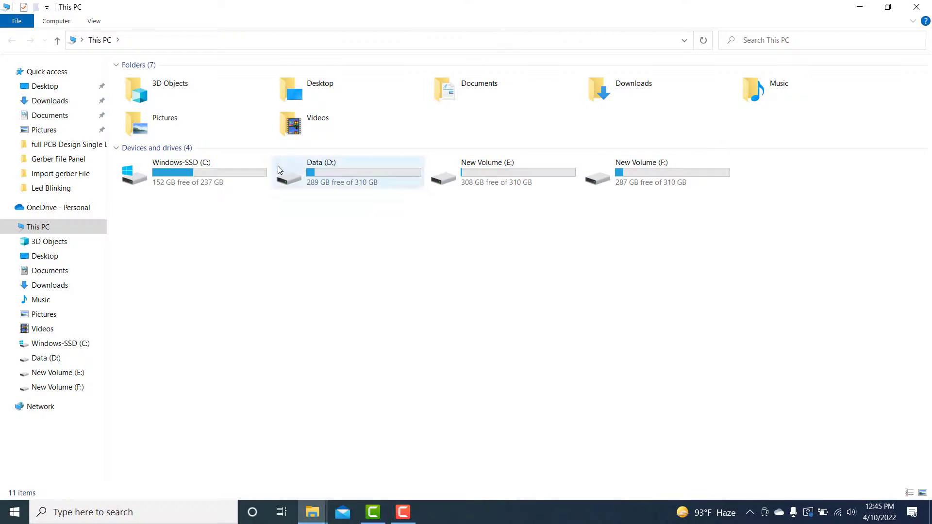
double_click(292, 168)
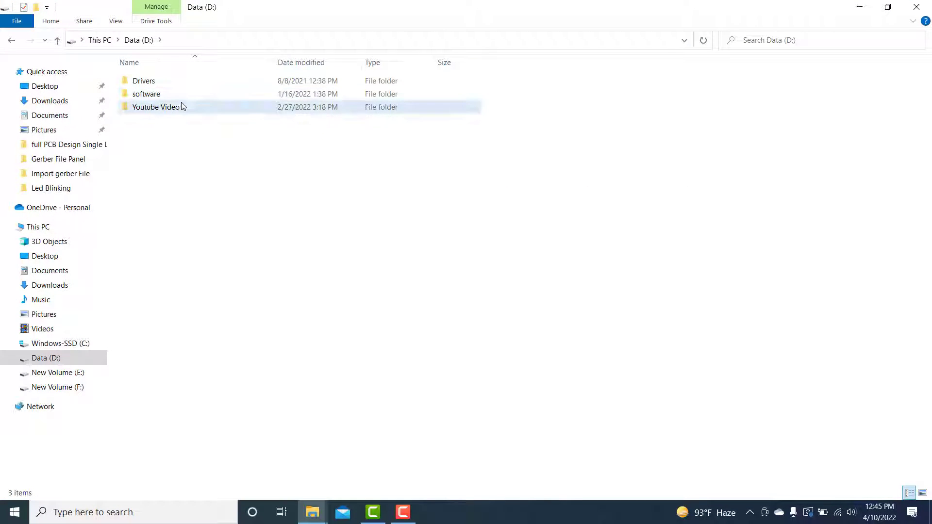
double_click(183, 107)
click(167, 83)
double_click(167, 83)
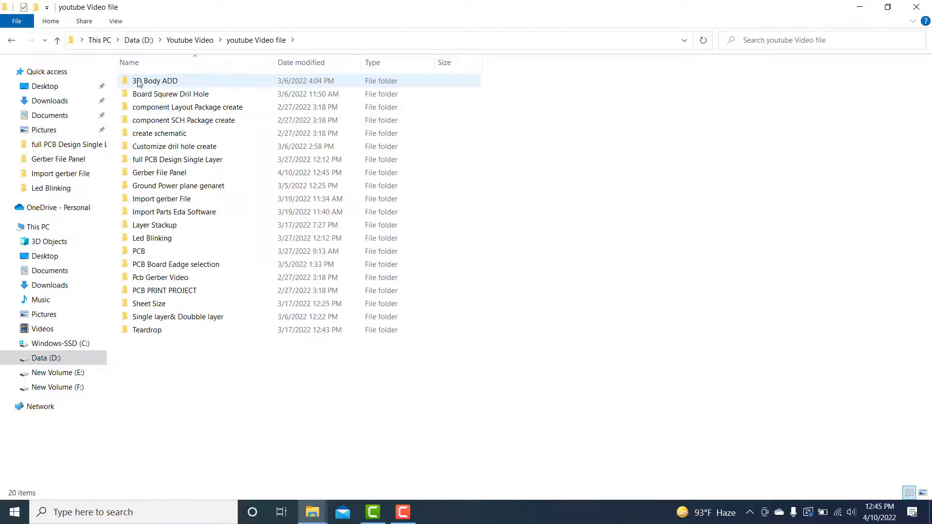
double_click(167, 173)
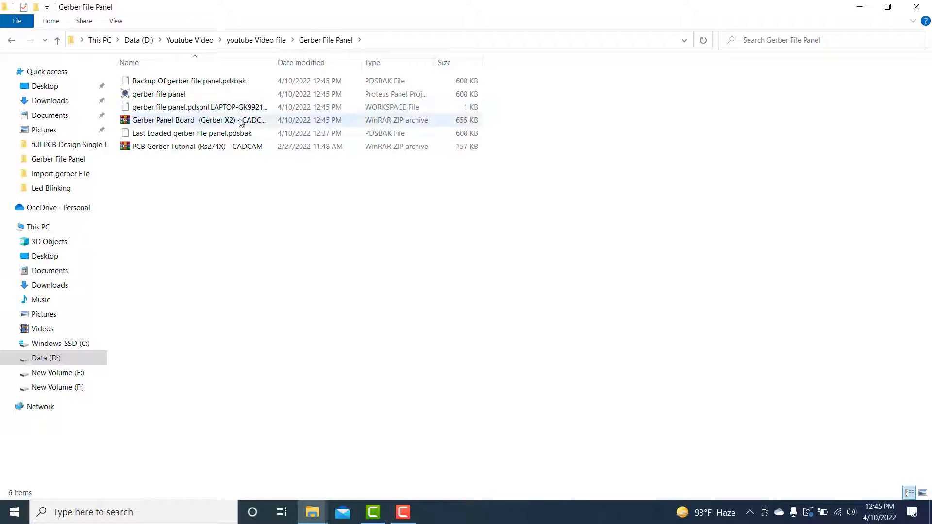
double_click(275, 62)
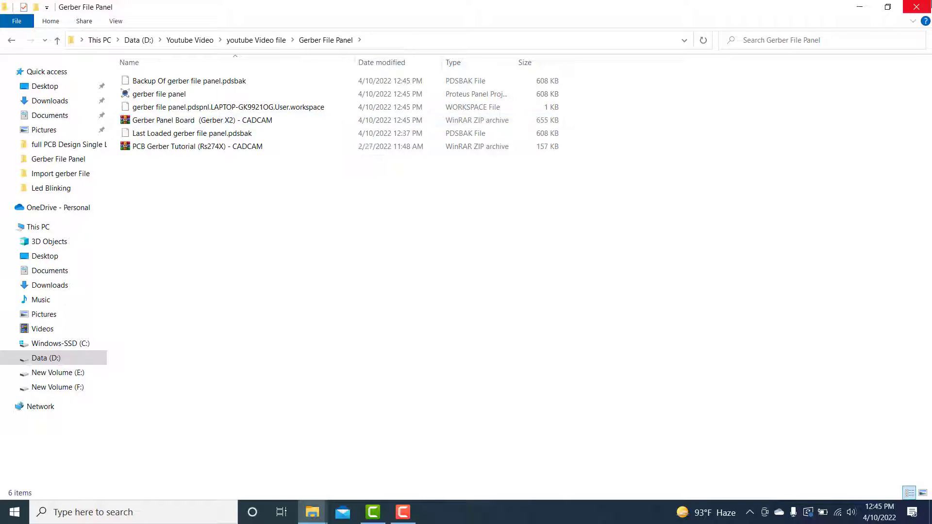
click(917, 7)
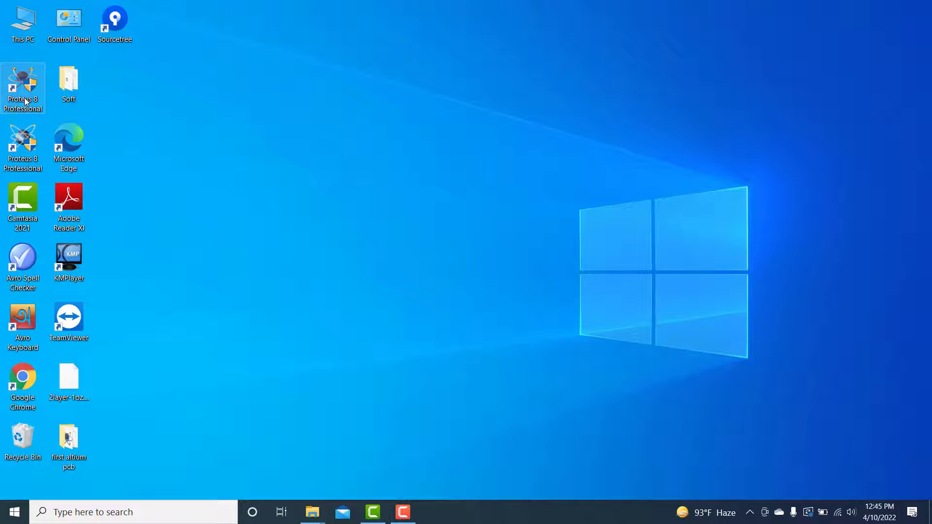
- Relaunch Proteus 8 Professional and start opening a CADCAM file in the Gerber Editor
double_click(25, 92)
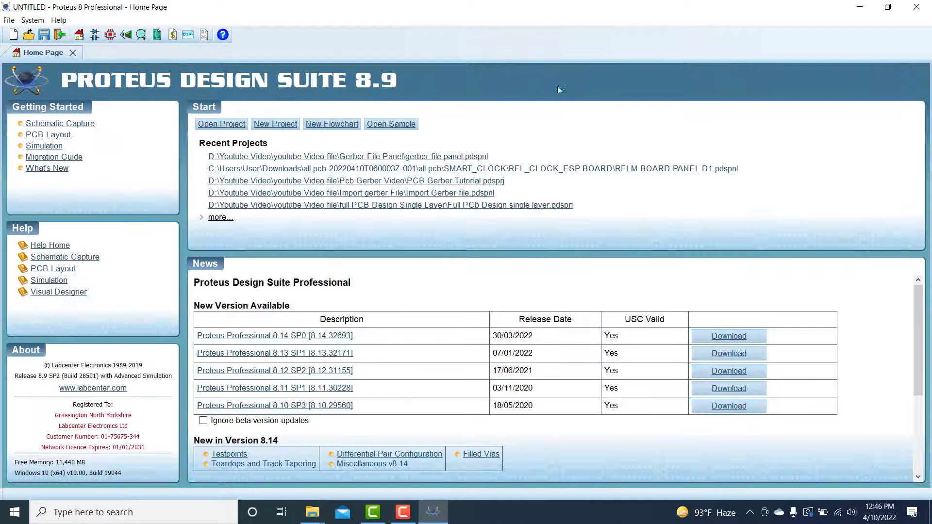
click(141, 36)
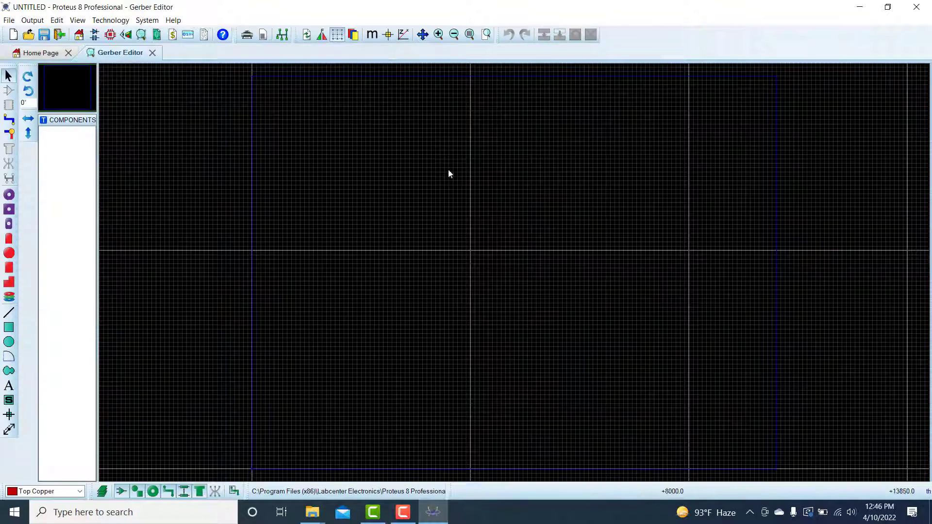
click(9, 20)
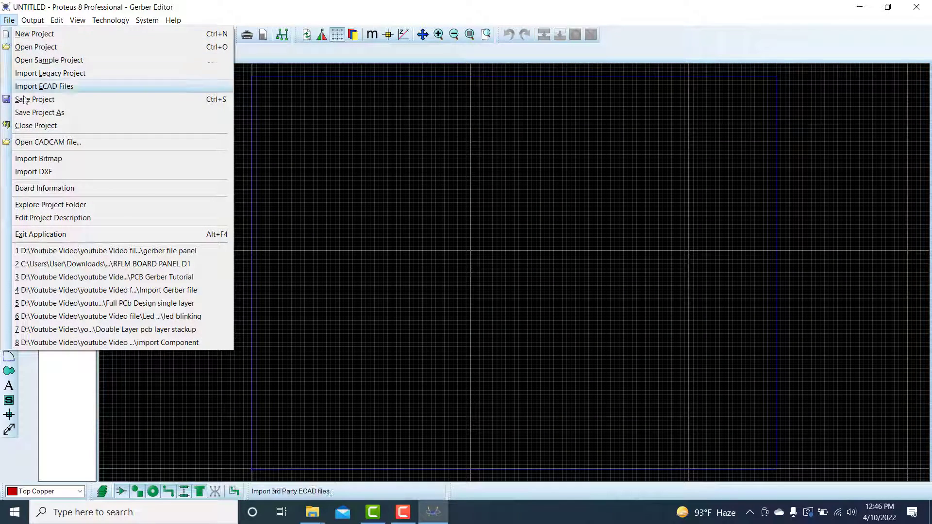
click(39, 142)
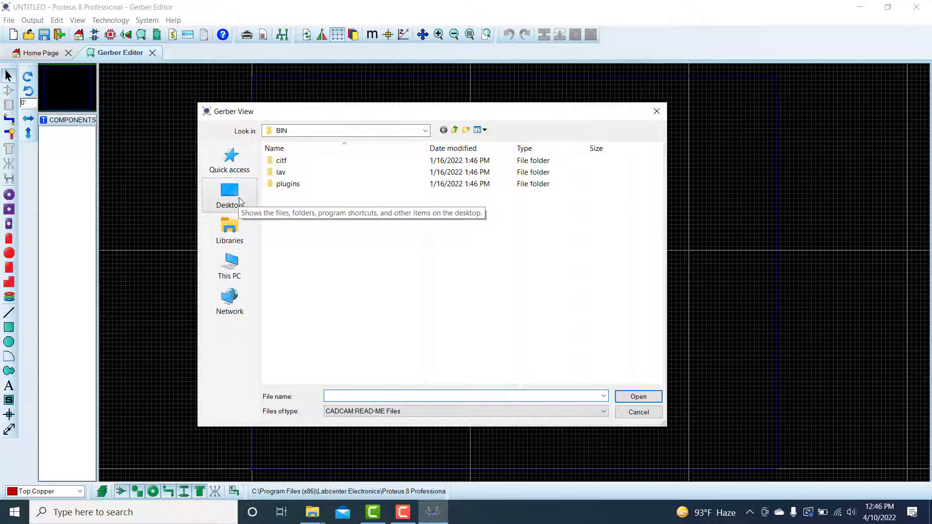
- Browse to D:\Youtube Video\youtube Video file\Gerber File Panel and set the file type filter to All Files
click(230, 266)
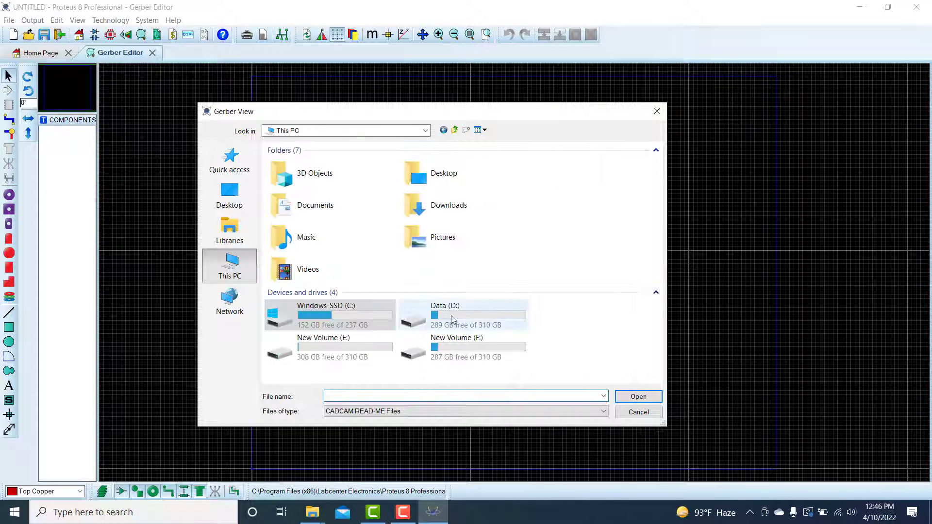
double_click(450, 315)
double_click(302, 183)
double_click(306, 160)
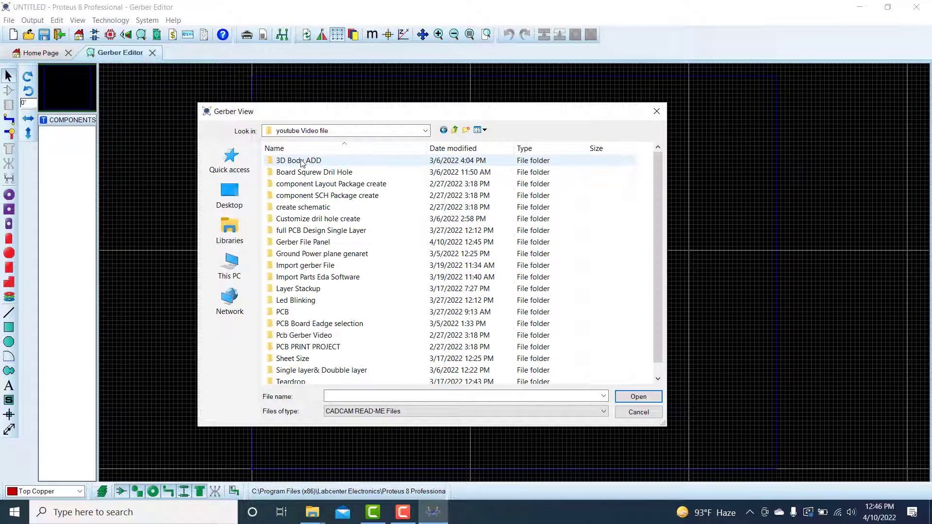
double_click(321, 247)
click(421, 412)
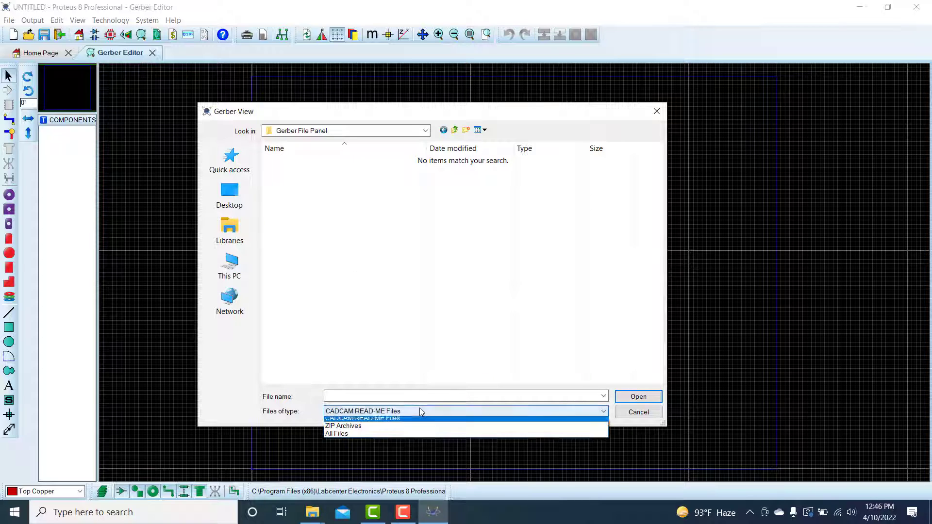
click(357, 438)
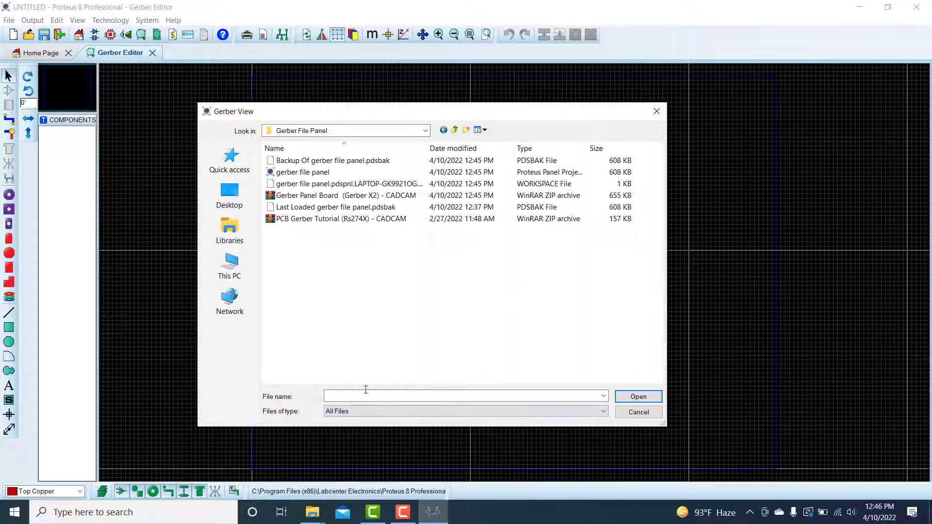
- Load the "Gerber Panel Board (Gerber X2) - CADCAM" archive with all its layers and panelization mode off, and inspect the panel
double_click(346, 197)
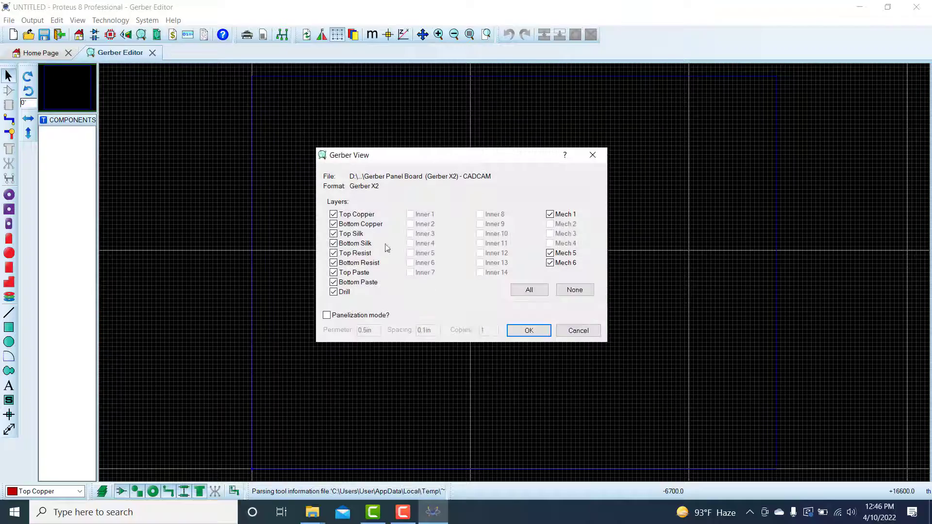
click(533, 332)
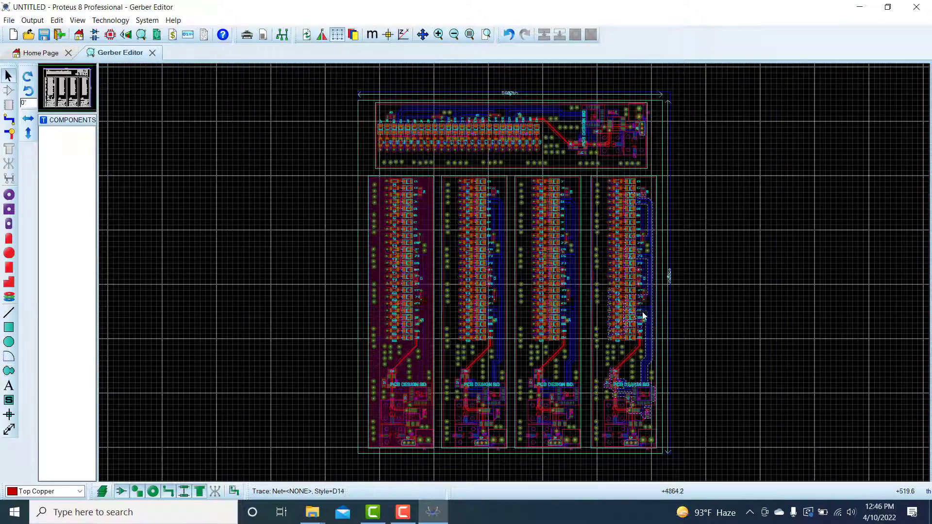
scroll(615, 331, down, 1)
scroll(615, 330, up, 1)
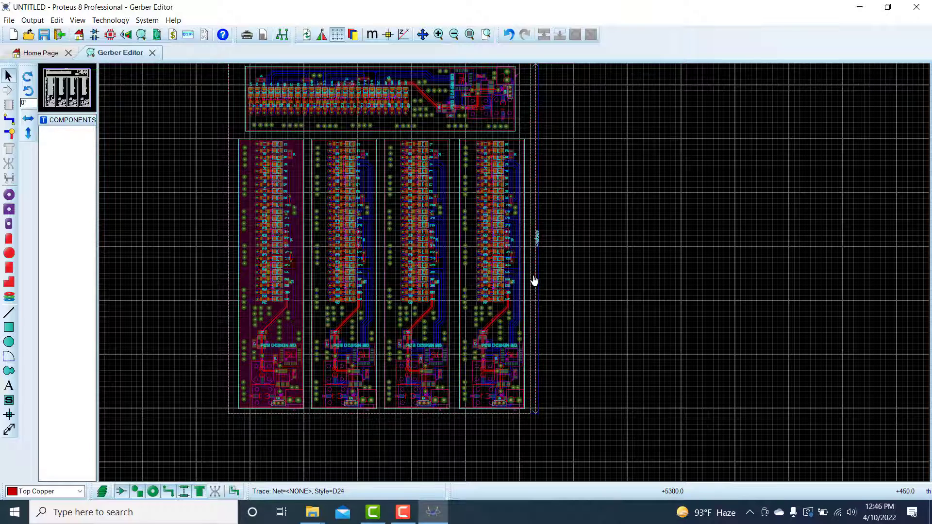
scroll(534, 281, down, 1)
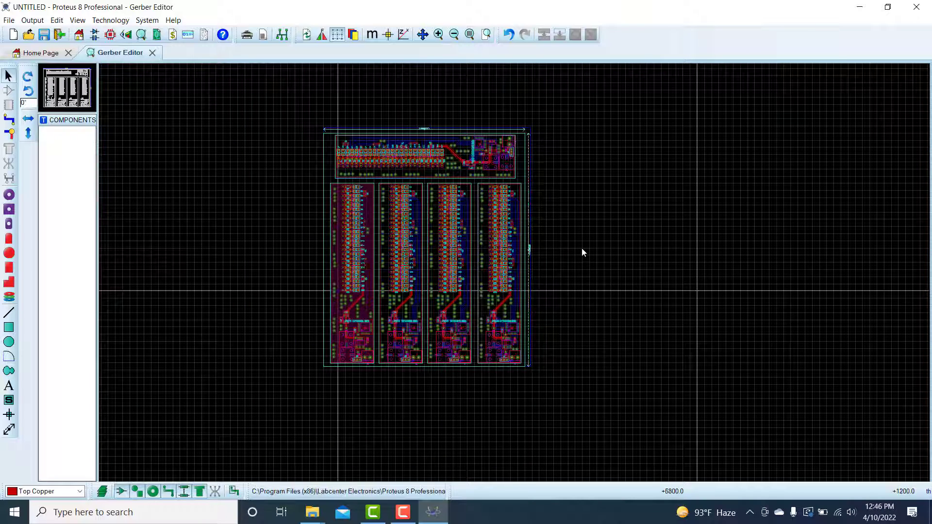